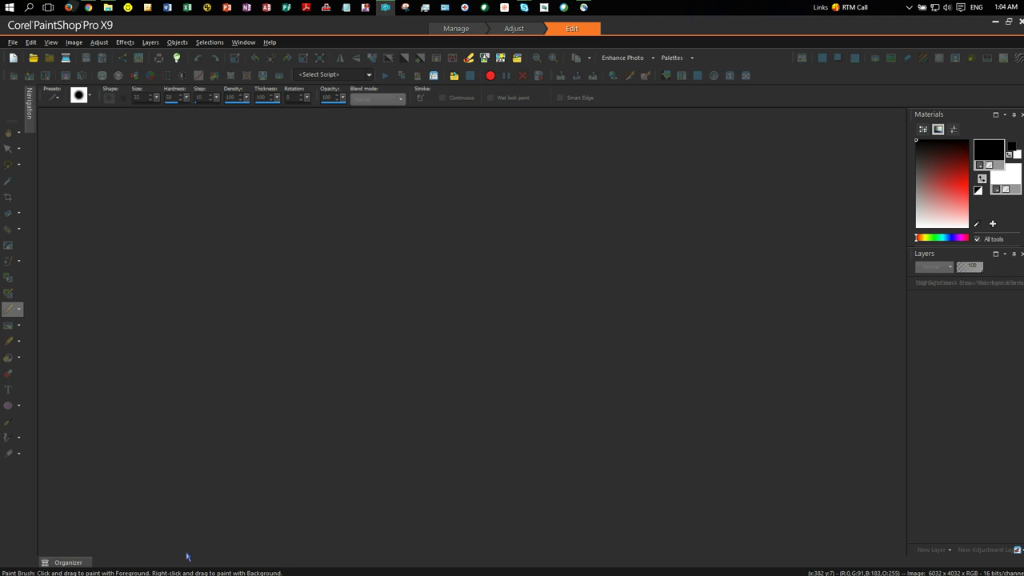
# Open and close two car photos from the organizer strip to compare them
pyautogui.click(66, 563)
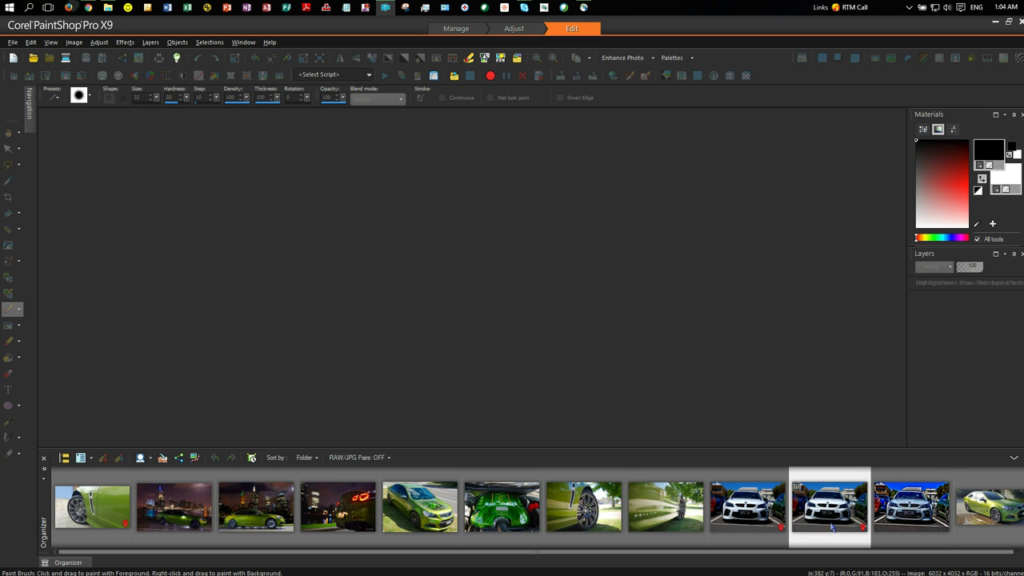
pyautogui.doubleClick(747, 507)
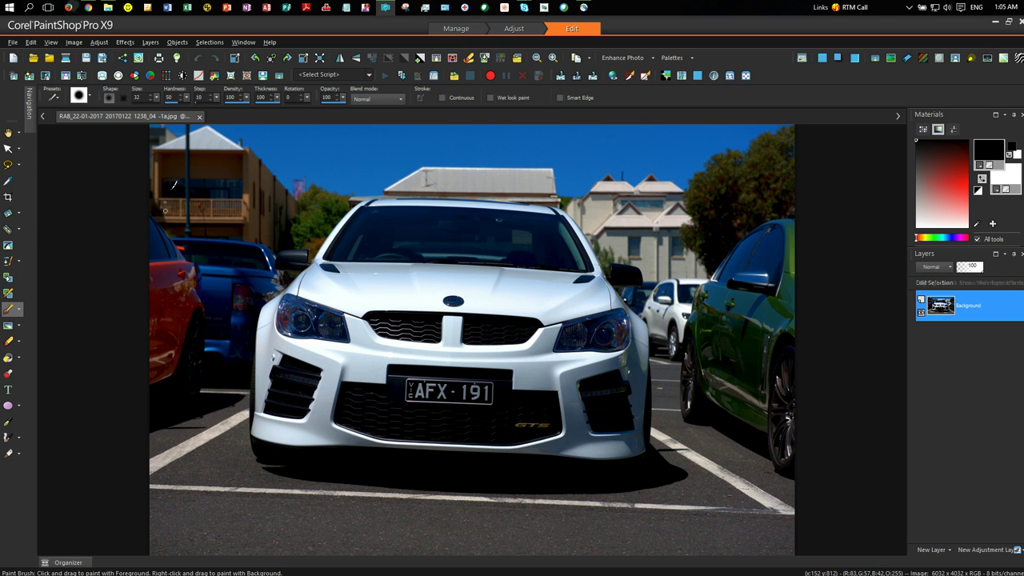
pyautogui.click(199, 116)
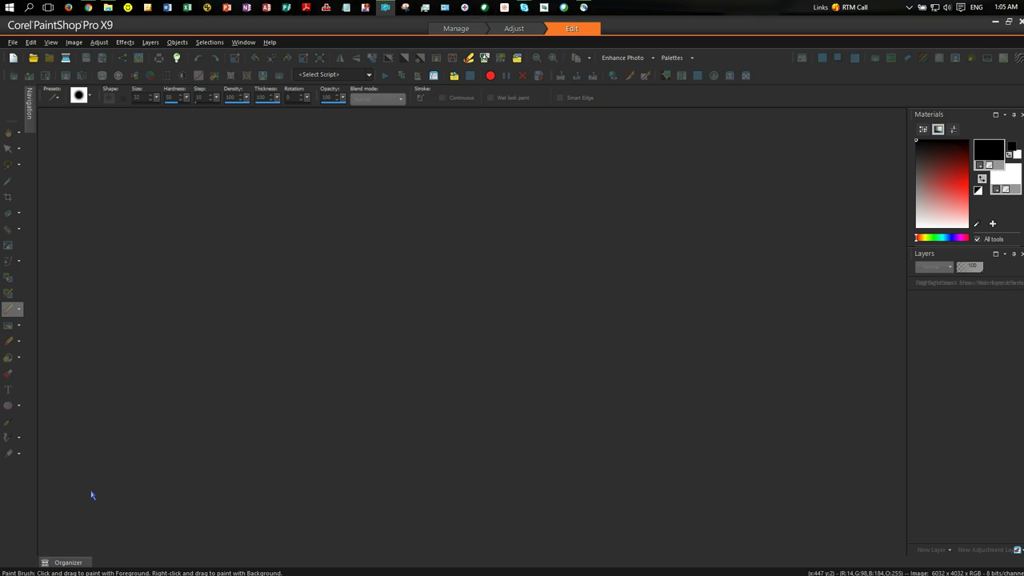
pyautogui.click(72, 563)
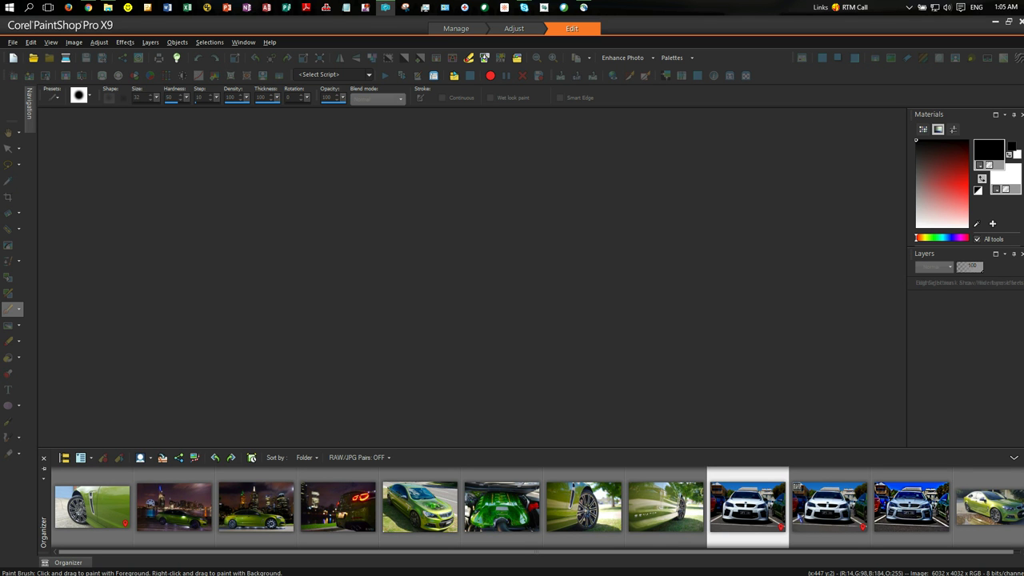
pyautogui.doubleClick(928, 516)
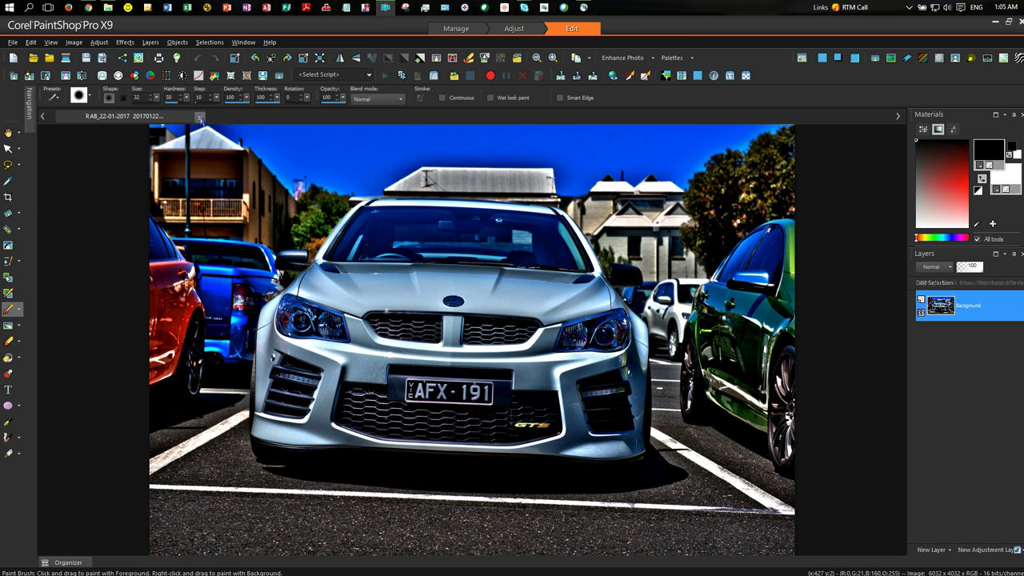
pyautogui.click(201, 119)
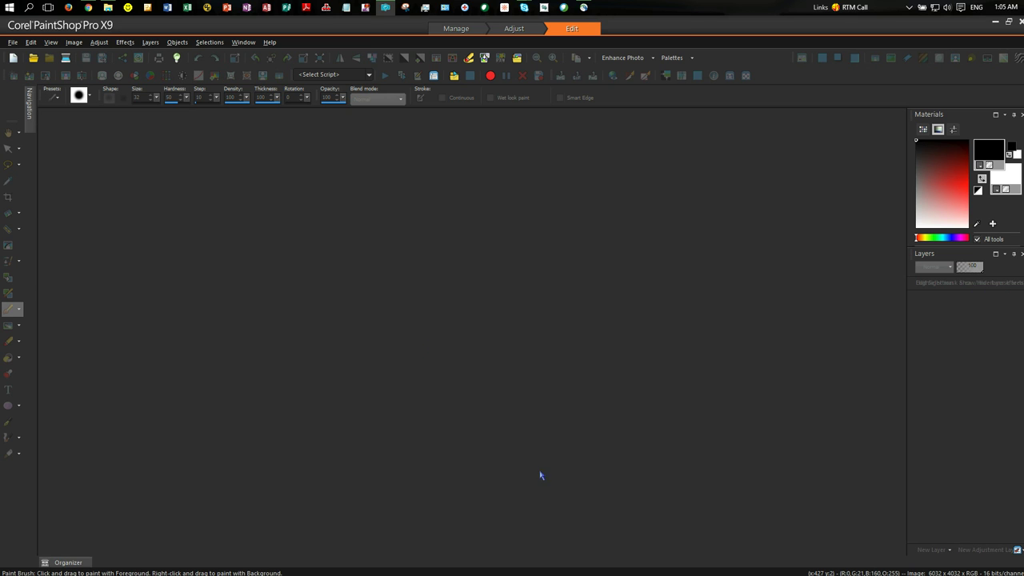
# Send the white car photo to HDR > Single RAW Photo from the organizer
pyautogui.click(65, 565)
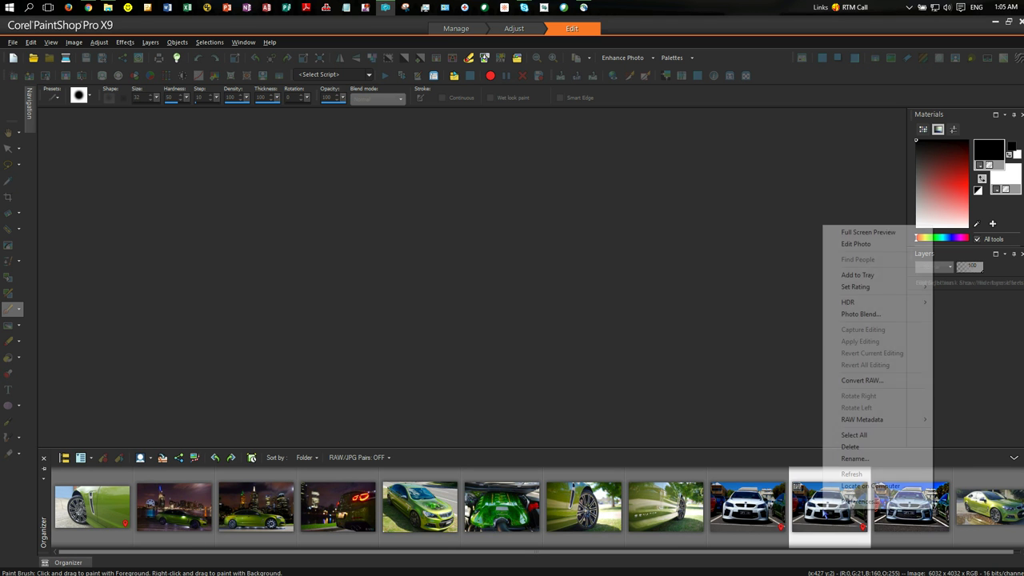
pyautogui.rightClick(824, 512)
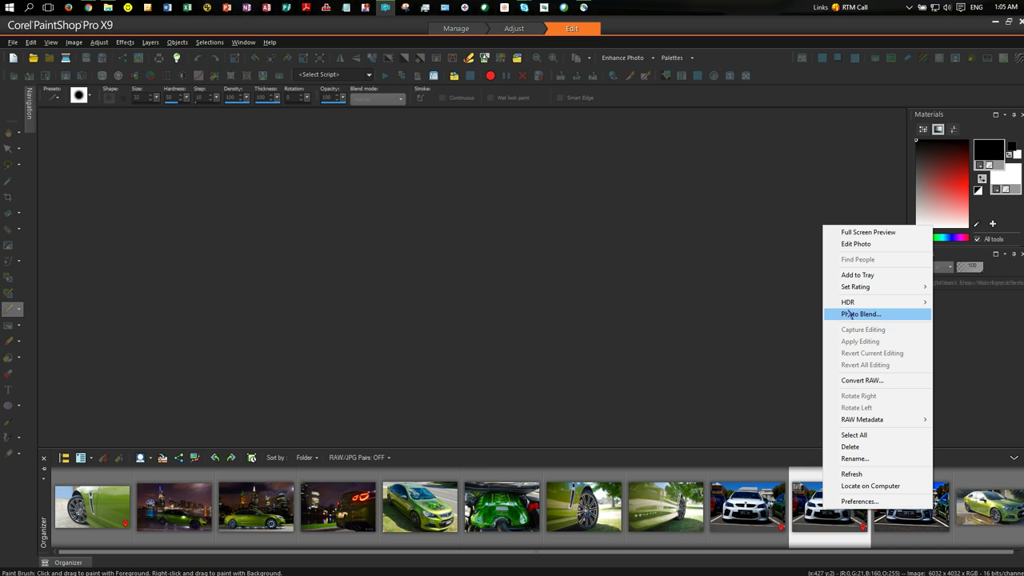
pyautogui.moveTo(848, 304)
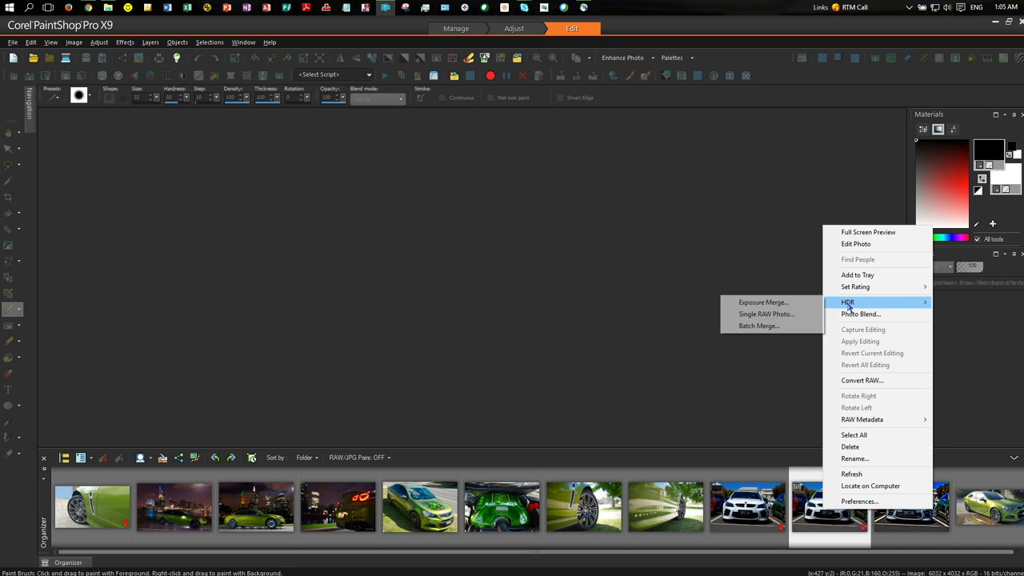
pyautogui.click(775, 316)
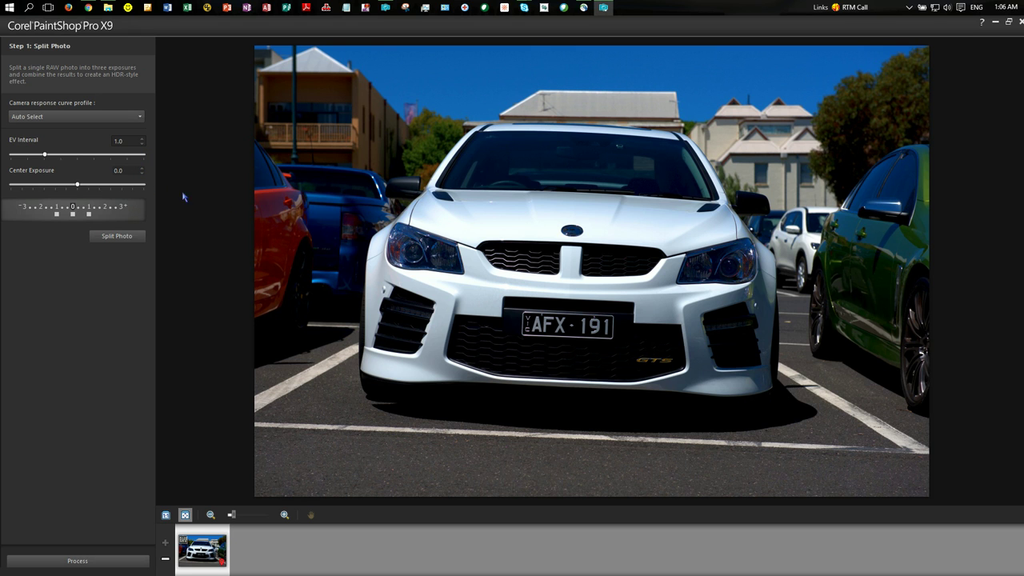
# Set EV interval 1.7 with center exposure 0.0, split into three exposures and process them
pyautogui.click(143, 139)
pyautogui.click(142, 140)
pyautogui.click(143, 140)
pyautogui.click(142, 169)
pyautogui.click(142, 168)
pyautogui.click(142, 169)
pyautogui.click(142, 173)
pyautogui.click(141, 172)
pyautogui.click(142, 173)
pyautogui.click(142, 139)
pyautogui.click(143, 139)
pyautogui.click(143, 139)
pyautogui.click(142, 139)
pyautogui.click(105, 238)
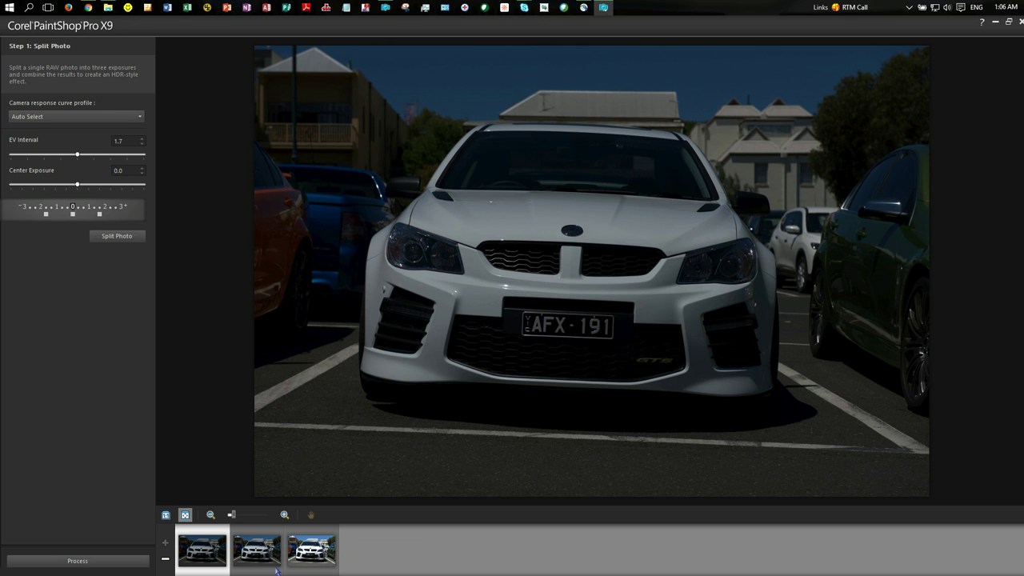
pyautogui.click(106, 561)
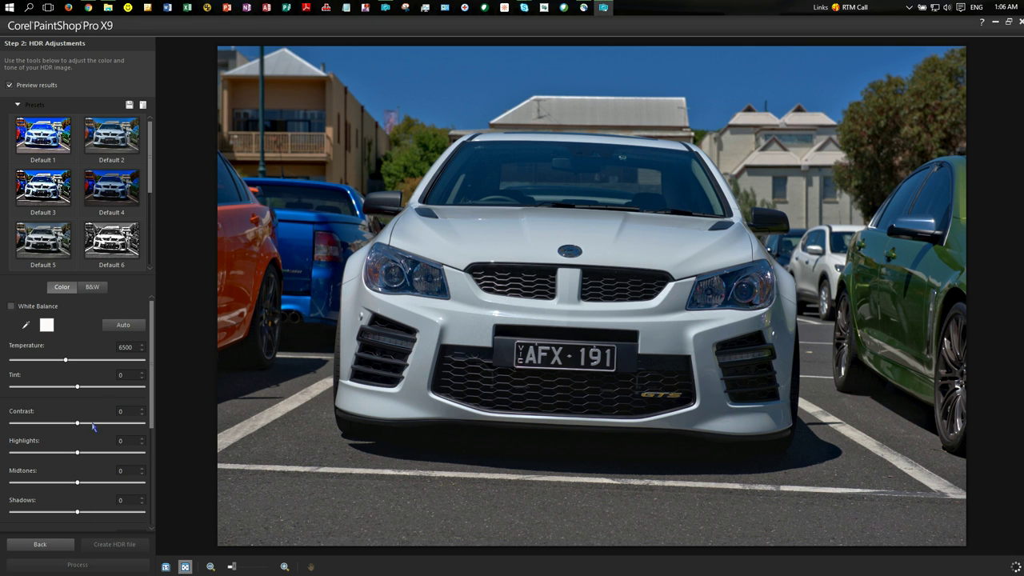
# Preview HDR presets Default 1 through 6, then apply Default 3 (Contrast 79, Midtones -49)
pyautogui.moveTo(152, 400); pyautogui.dragTo(152, 429)
pyautogui.scroll(-2, 152, 430)
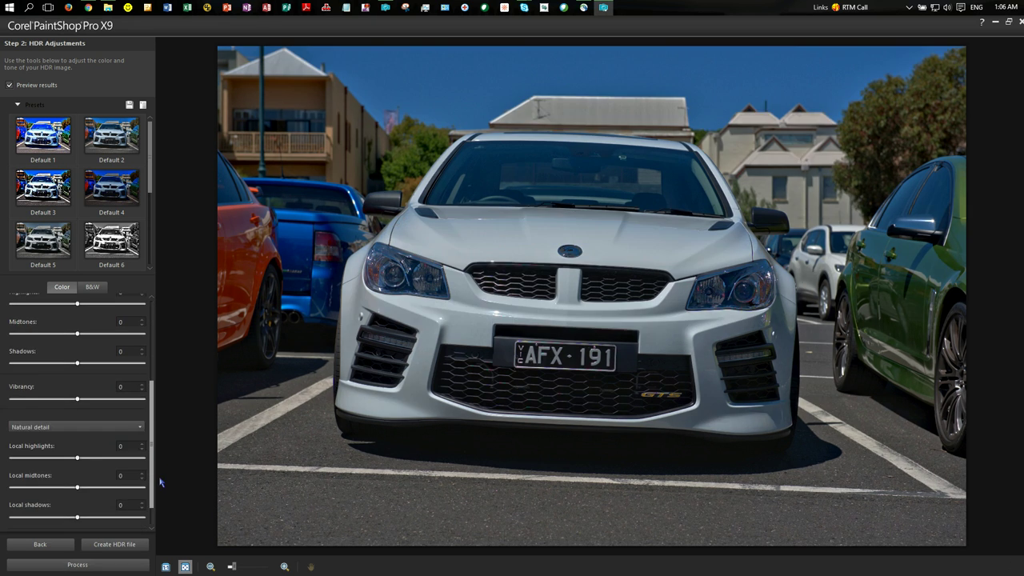
pyautogui.scroll(5, 160, 400)
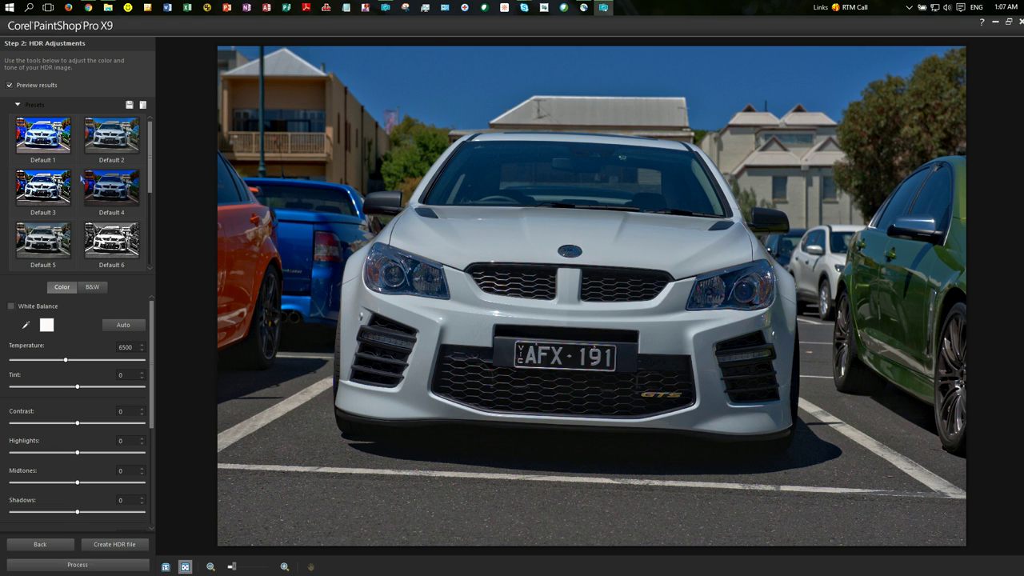
pyautogui.click(48, 146)
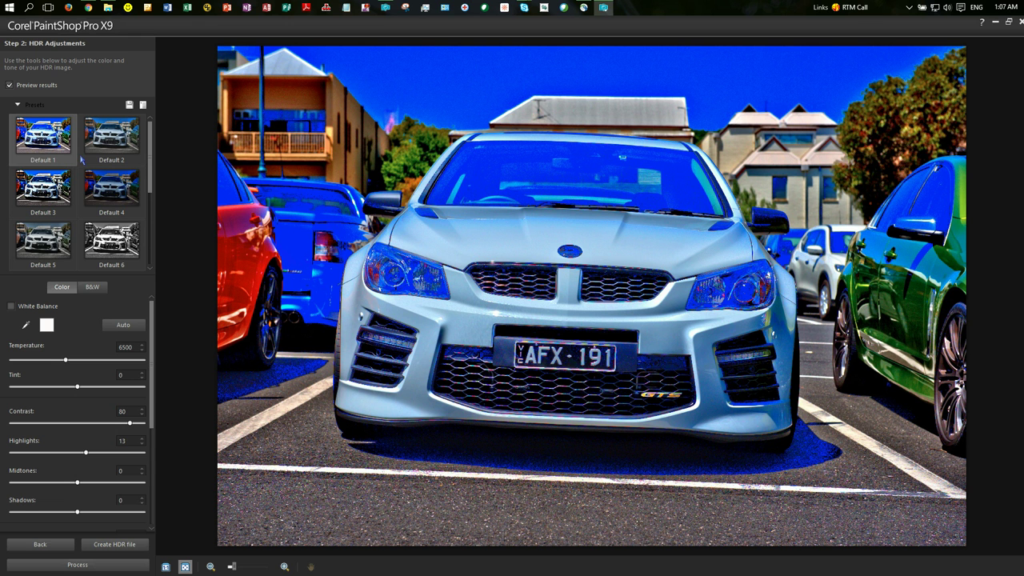
pyautogui.click(115, 146)
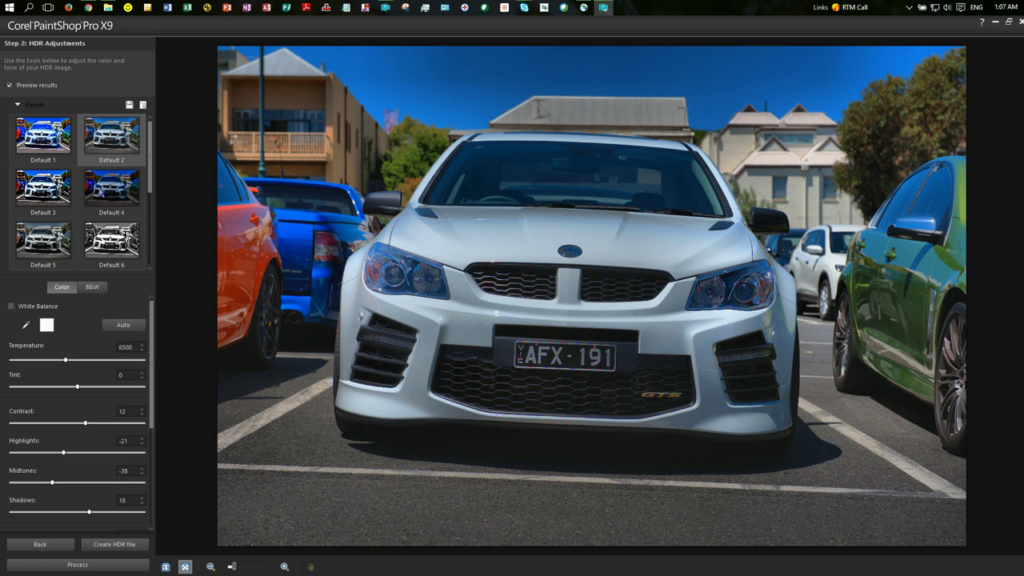
pyautogui.click(37, 184)
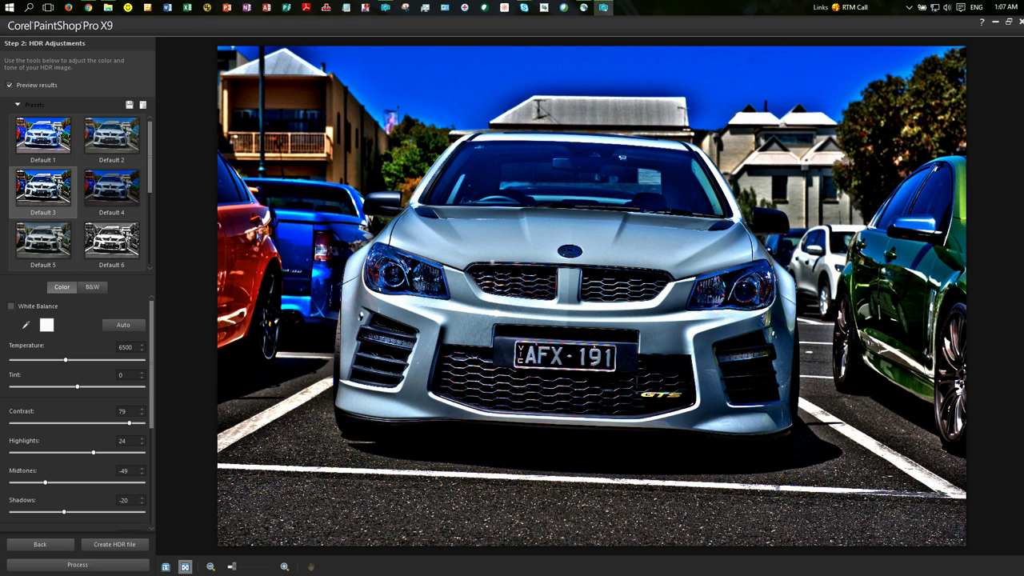
pyautogui.click(112, 187)
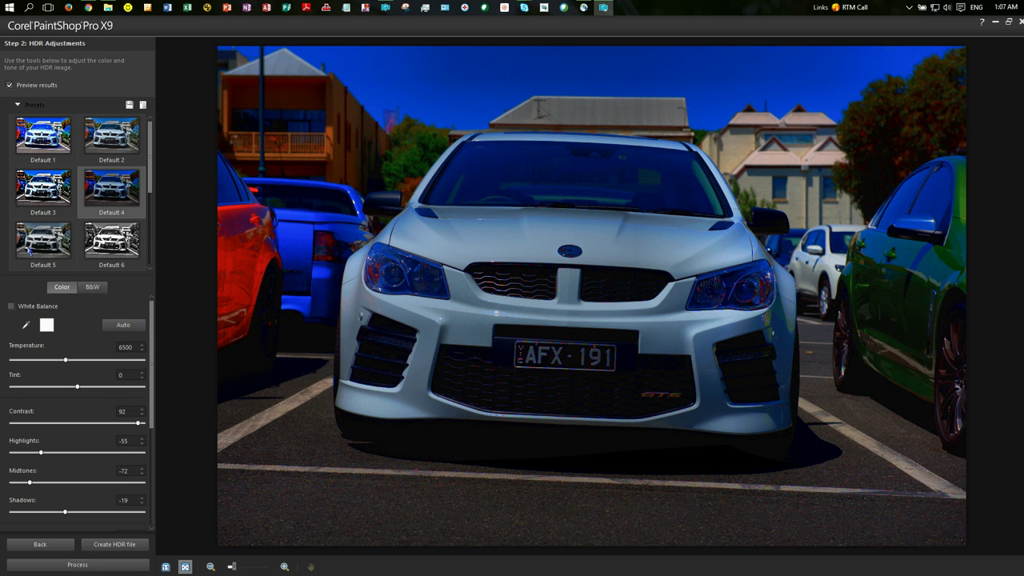
pyautogui.click(30, 253)
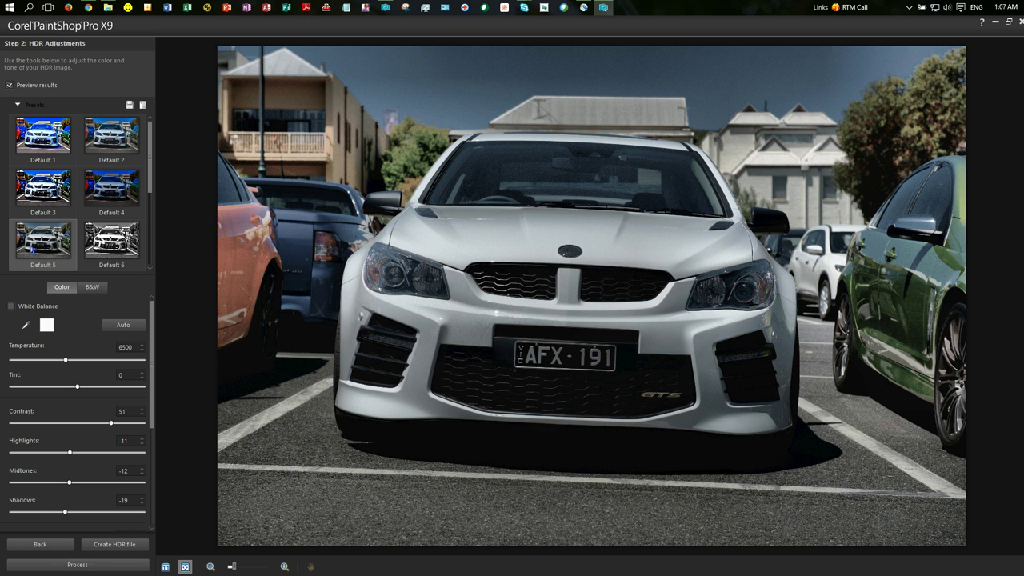
pyautogui.click(122, 249)
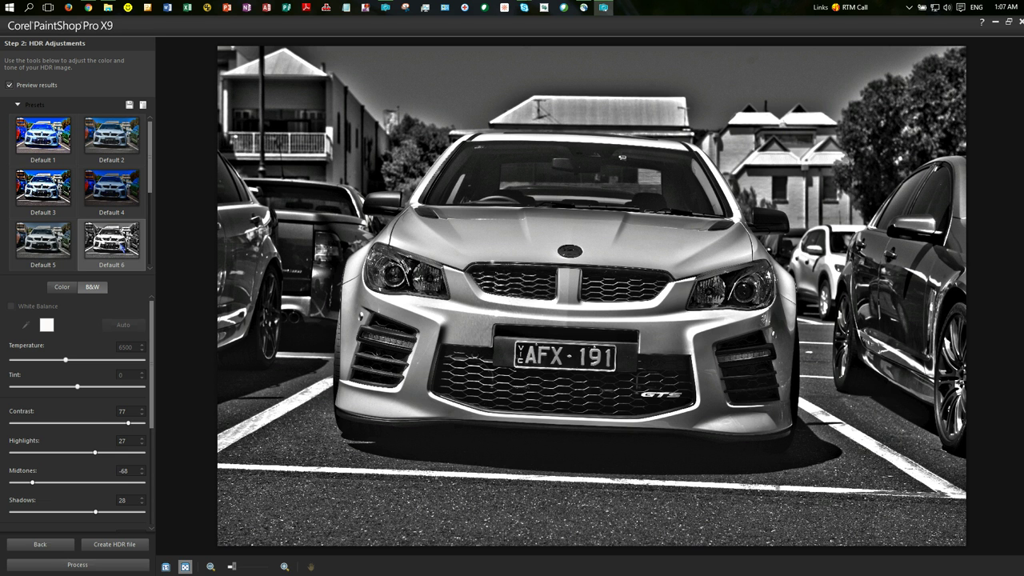
pyautogui.click(37, 190)
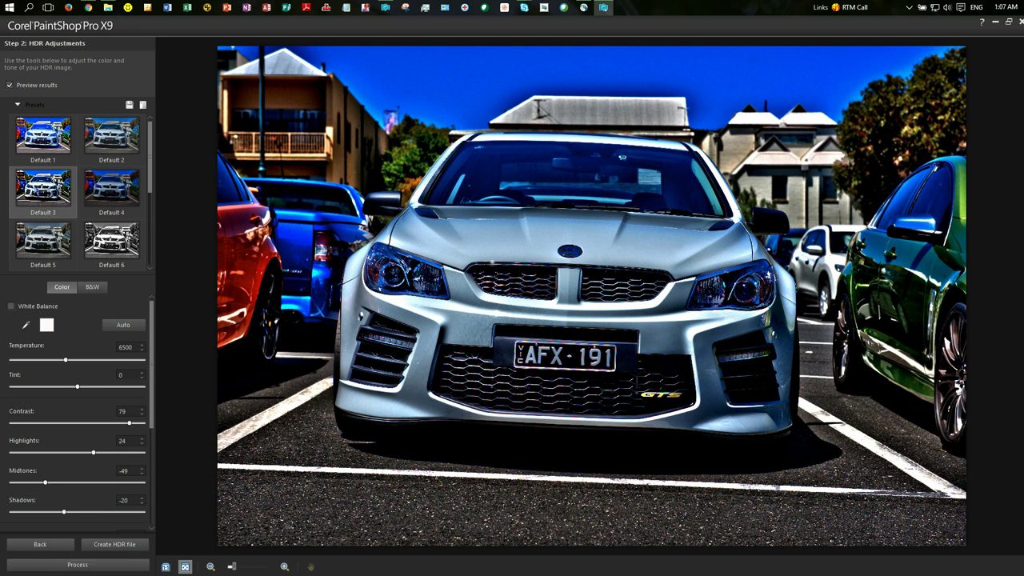
# Process the Default 3 adjustments, then save and close the HDR result into the Edit workspace
pyautogui.click(95, 569)
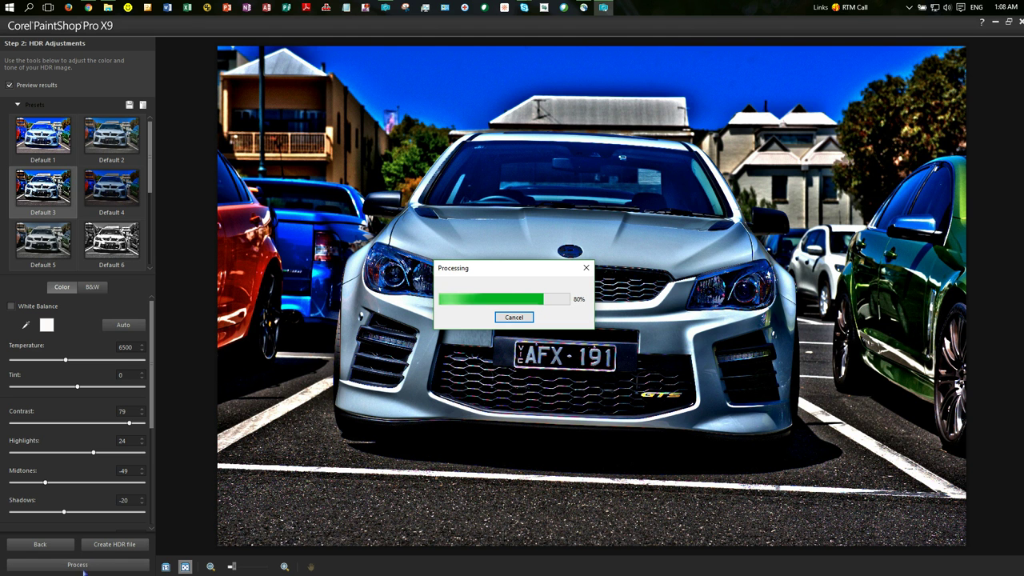
pyautogui.press('Return')
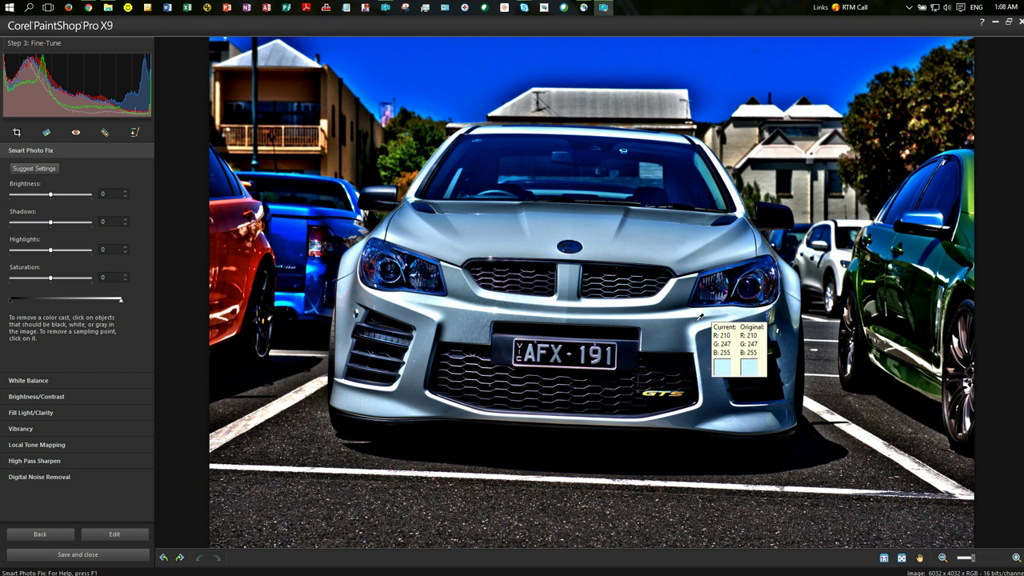
pyautogui.click(85, 558)
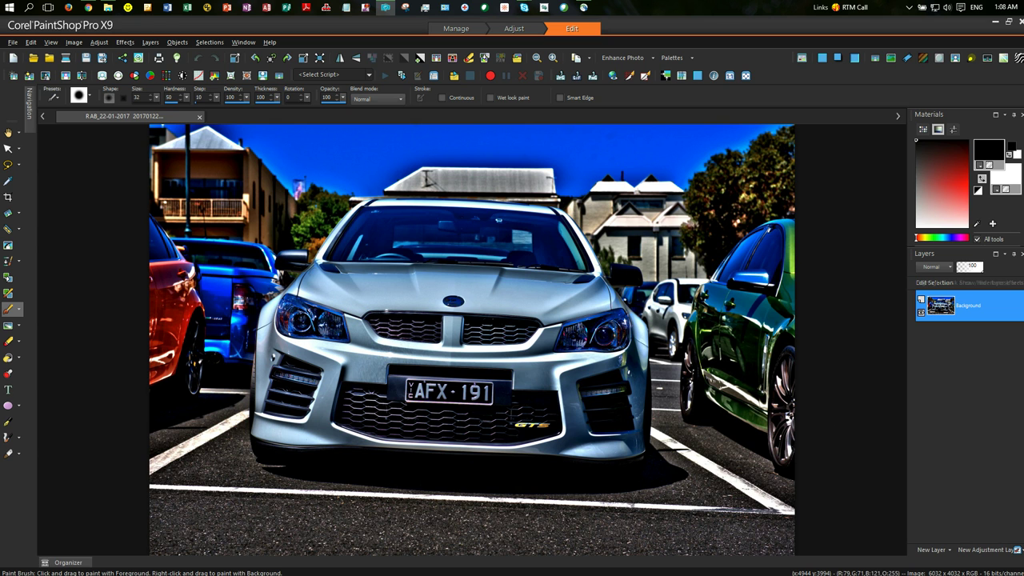
pyautogui.moveTo(60, 567)
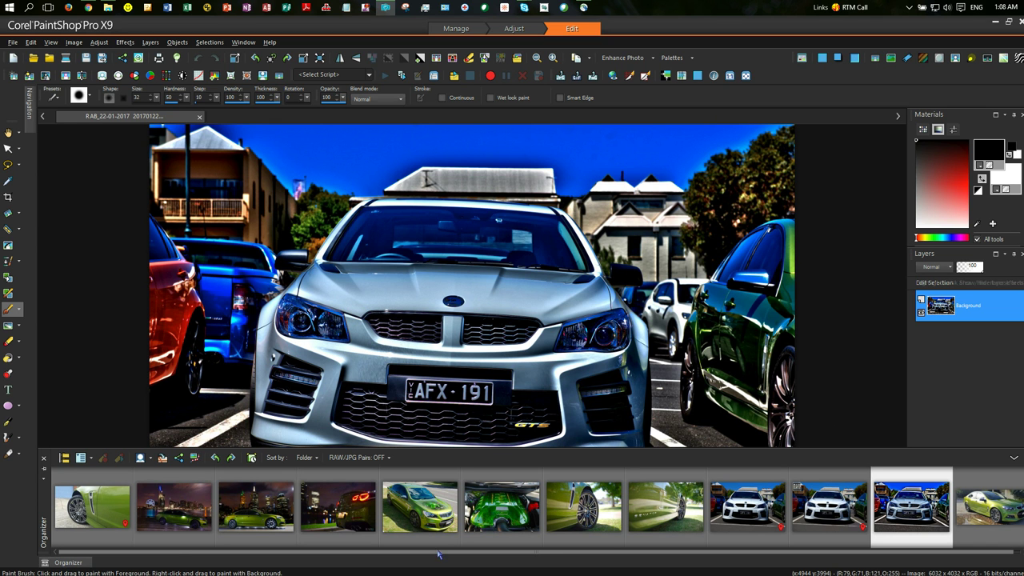
# Add the unedited white car photo as a new layer and rename the Background layer to Back
pyautogui.click(734, 519)
pyautogui.moveTo(764, 465); pyautogui.dragTo(964, 299)
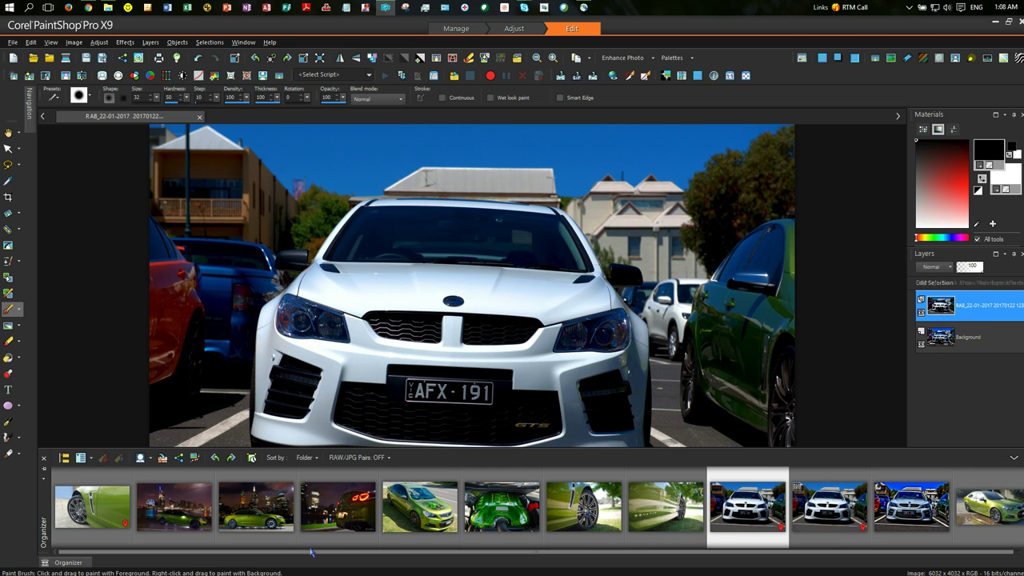
pyautogui.click(987, 342)
pyautogui.click(978, 339)
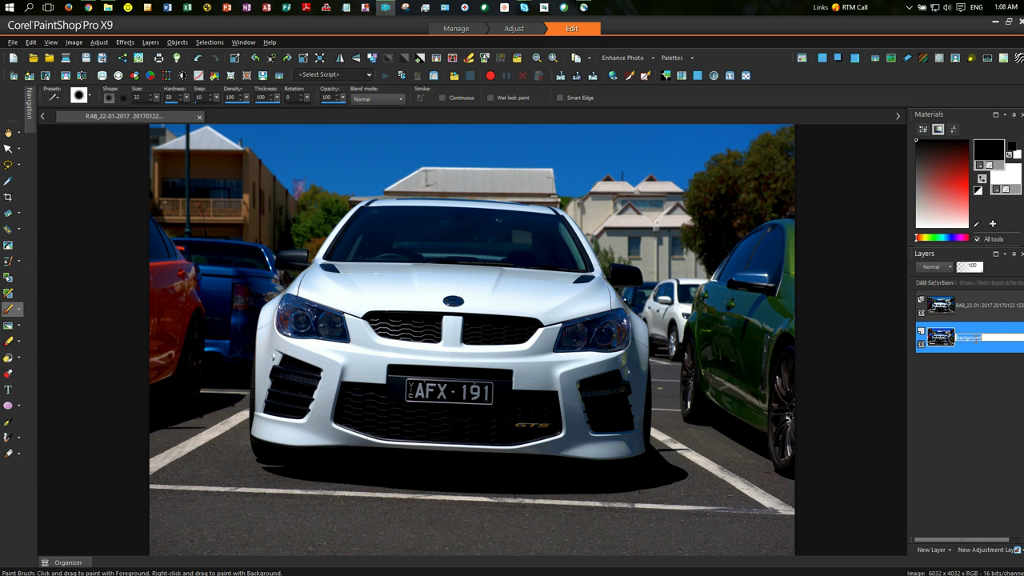
pyautogui.click(983, 337)
pyautogui.press('Return')
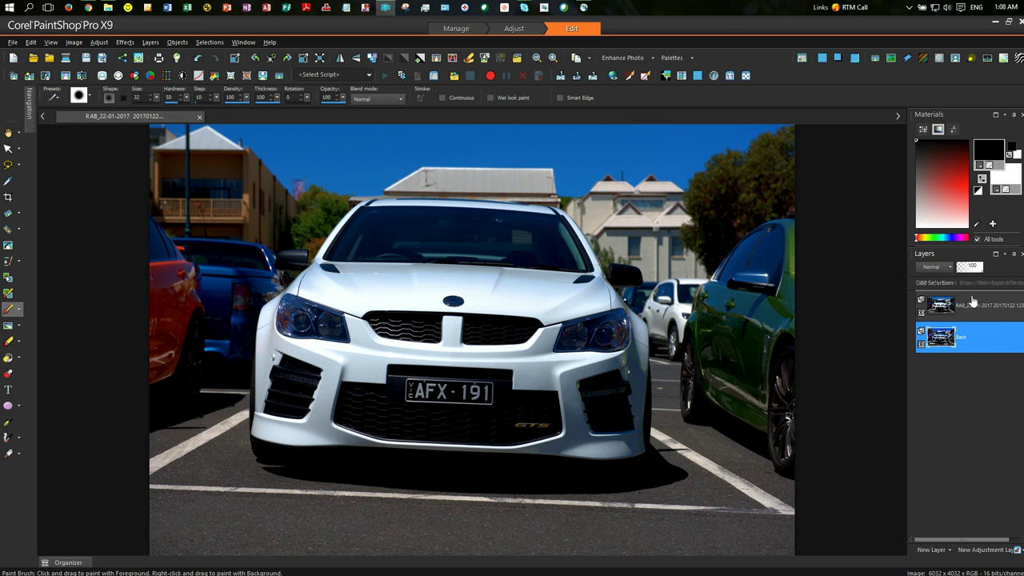
# Stack the normal photo layer above Back and hide it to reveal the HDR version
pyautogui.hotkey('ctrl', ']')
pyautogui.moveTo(972, 299)
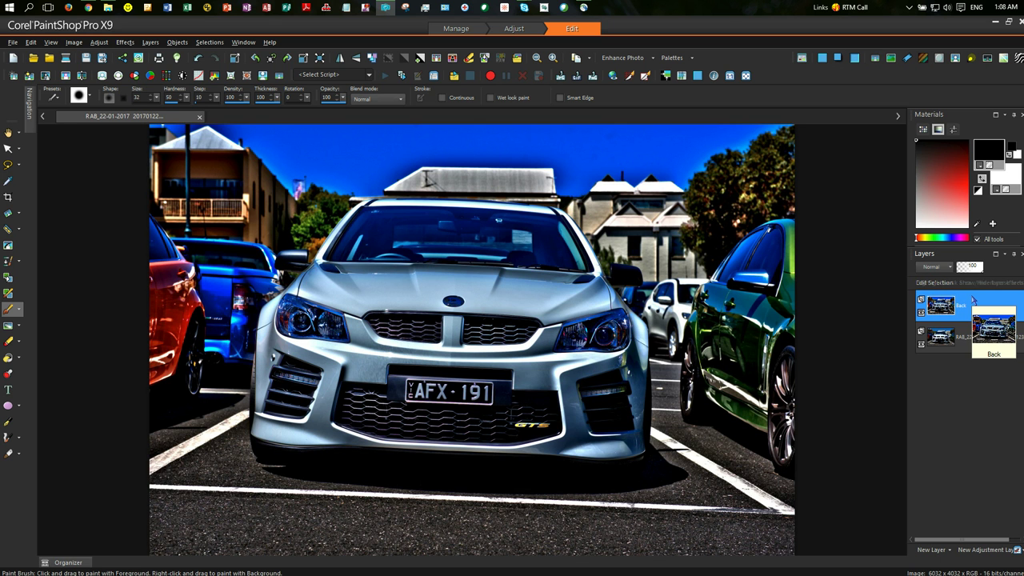
pyautogui.click(973, 336)
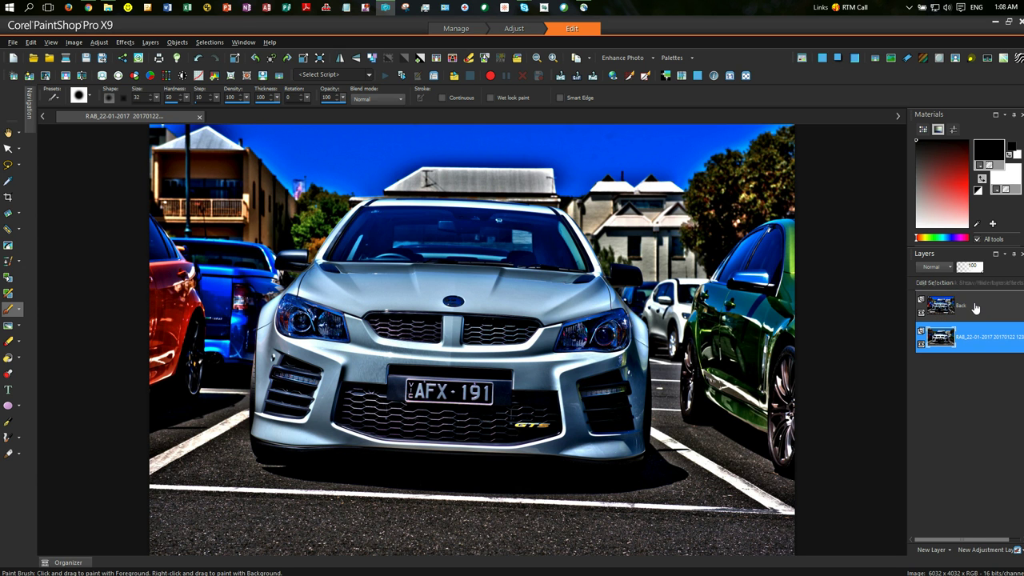
pyautogui.hotkey('ctrl', ']')
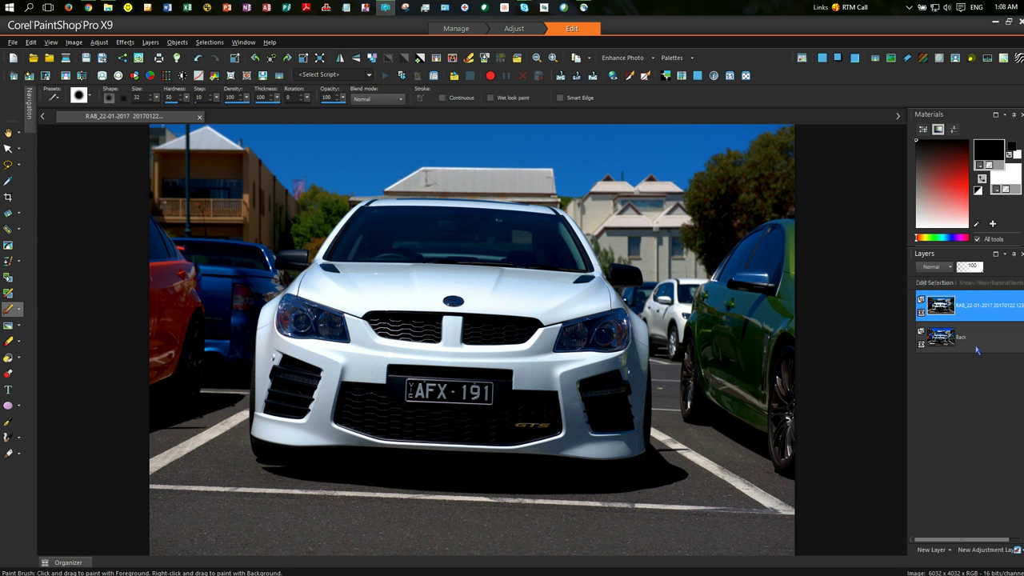
pyautogui.moveTo(977, 350)
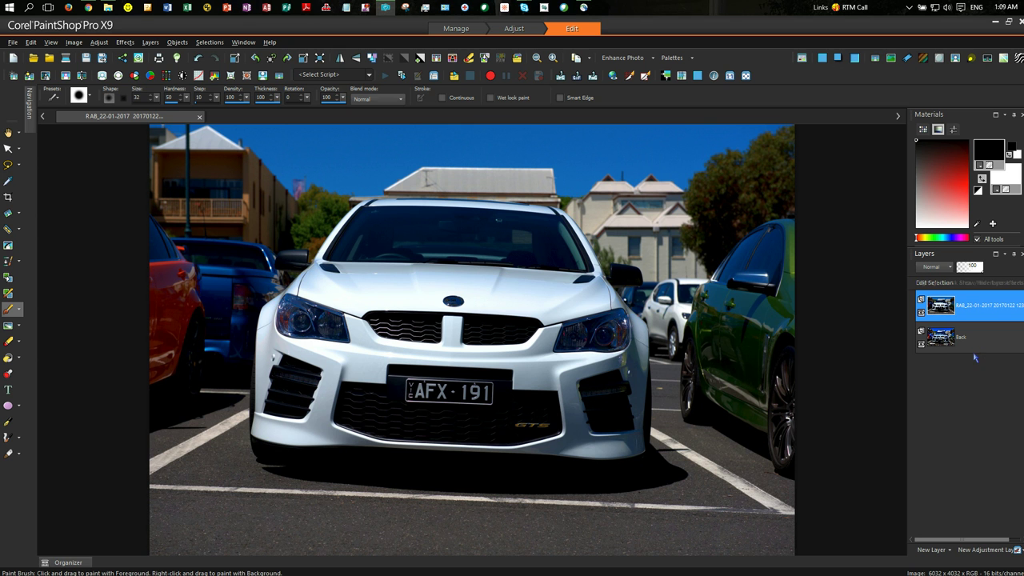
pyautogui.click(923, 314)
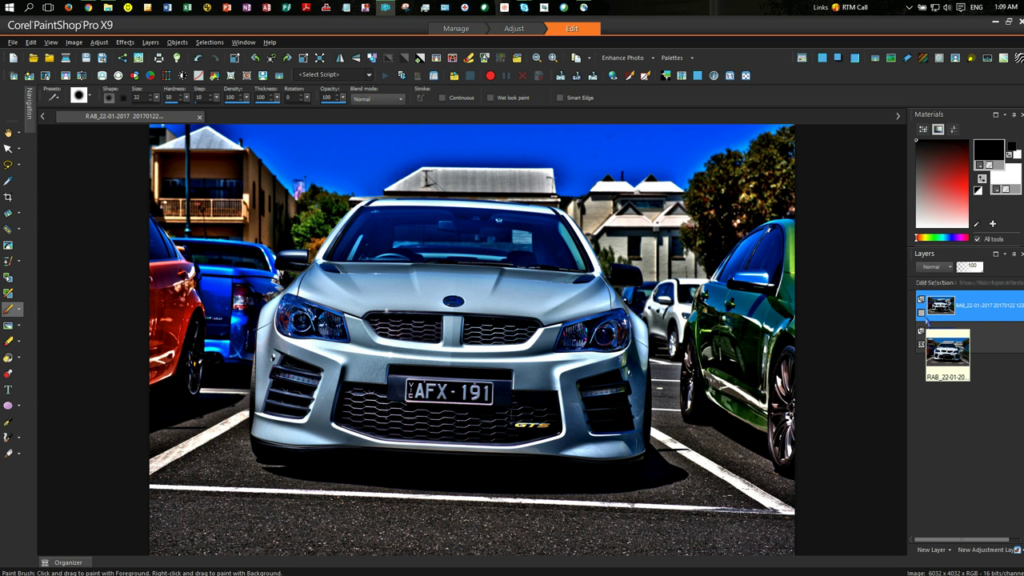
# With Smart Edge freehand selection, outline from the blue car across the white car's roof to its right mirror
pyautogui.moveTo(925, 320); pyautogui.dragTo(926, 323)
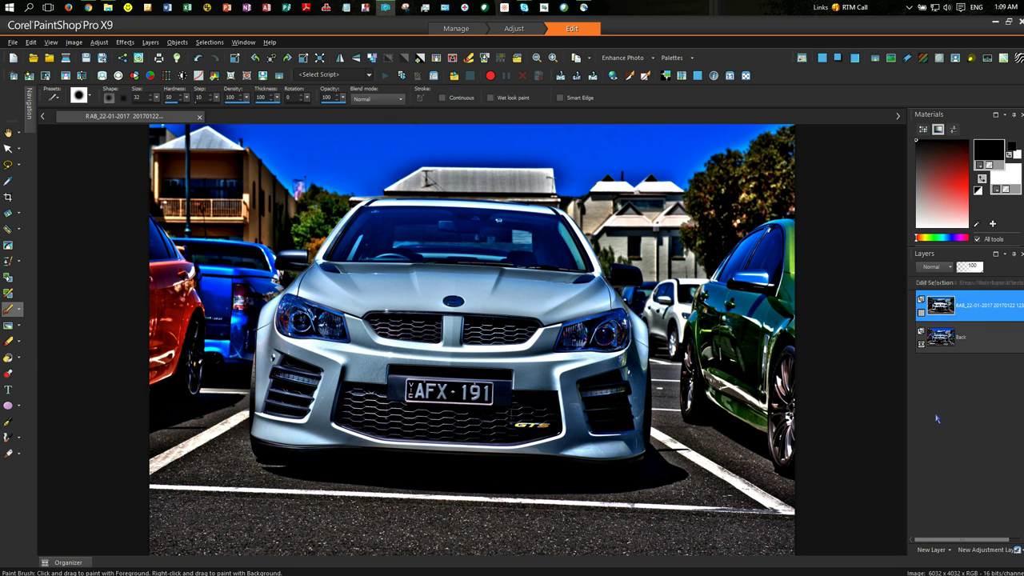
pyautogui.click(8, 164)
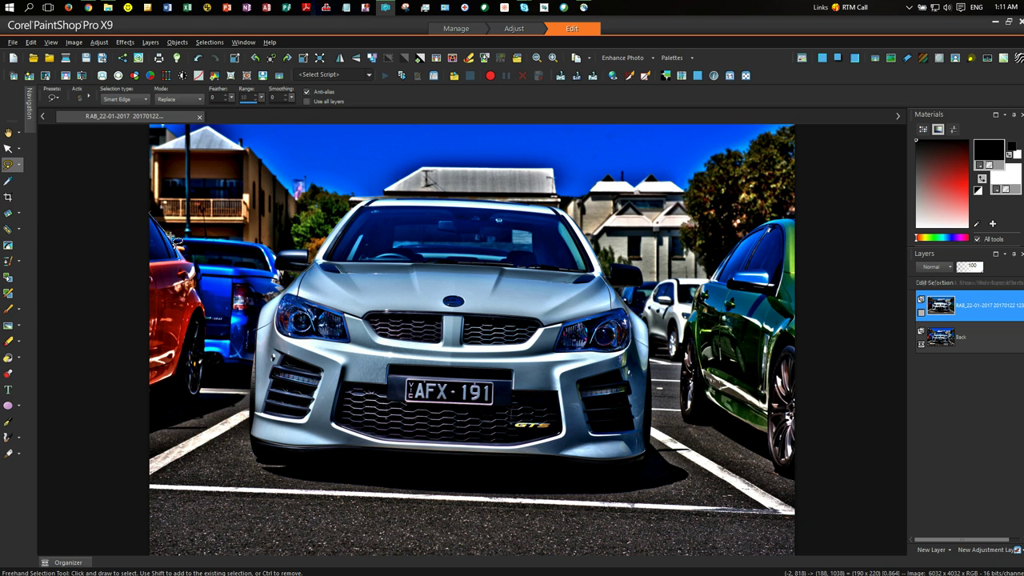
pyautogui.click(172, 235)
pyautogui.click(262, 243)
pyautogui.click(282, 249)
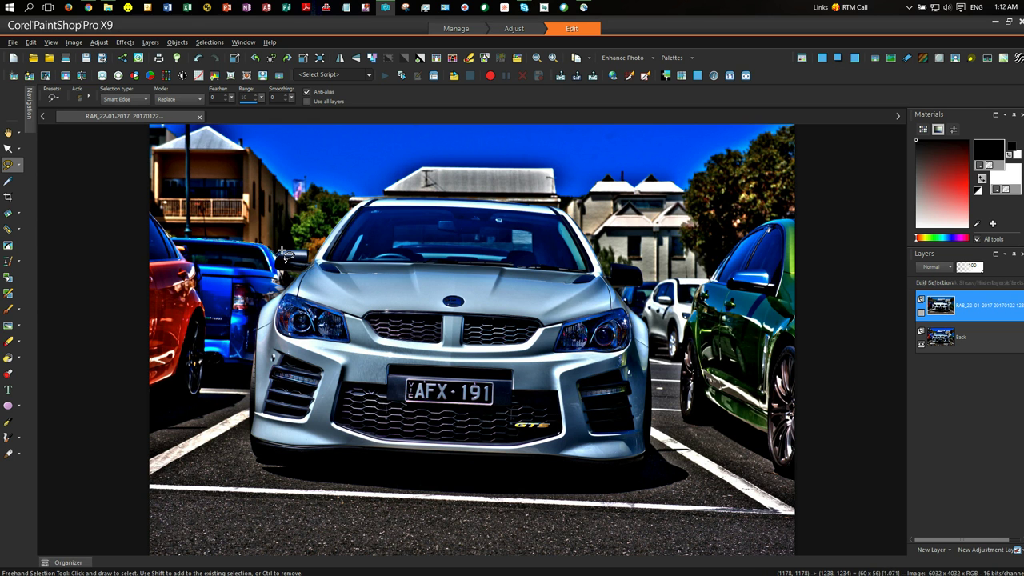
pyautogui.click(309, 248)
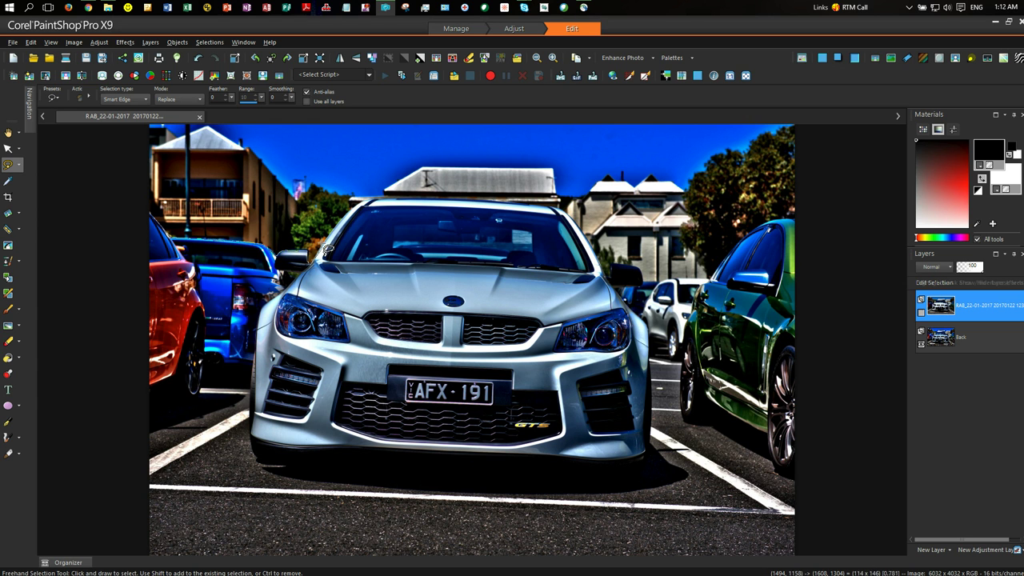
pyautogui.click(356, 206)
pyautogui.click(373, 197)
pyautogui.click(518, 206)
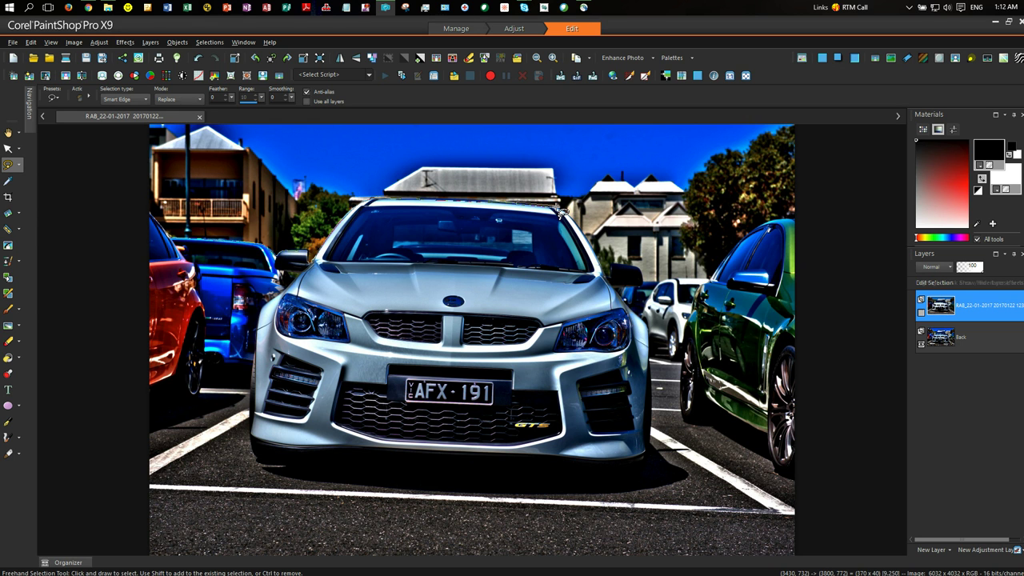
pyautogui.click(557, 206)
pyautogui.click(584, 231)
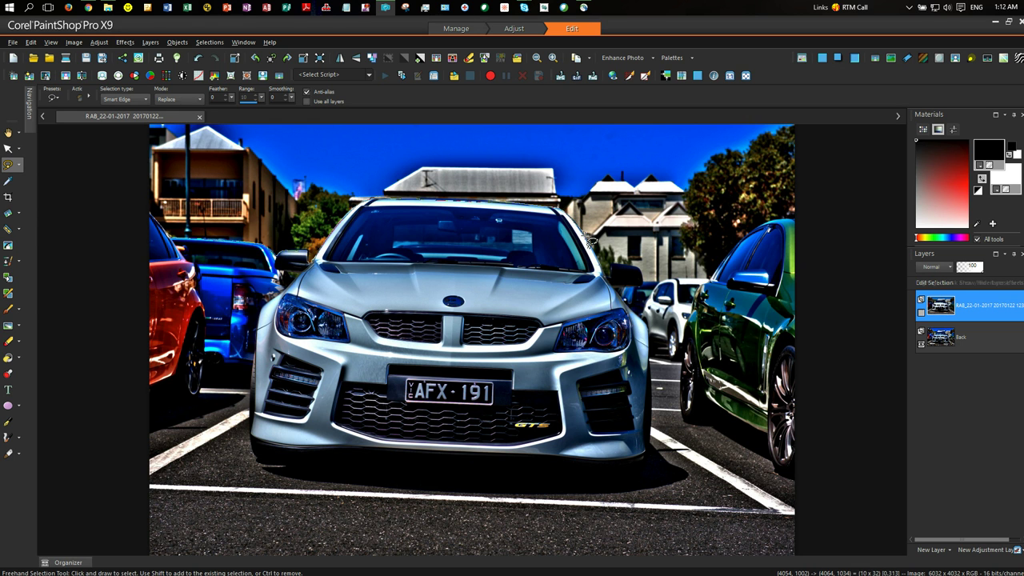
pyautogui.click(606, 277)
pyautogui.click(616, 266)
pyautogui.click(643, 272)
# Continue the outline down the white car's right side, up the green car and down the image's right edge
pyautogui.click(612, 286)
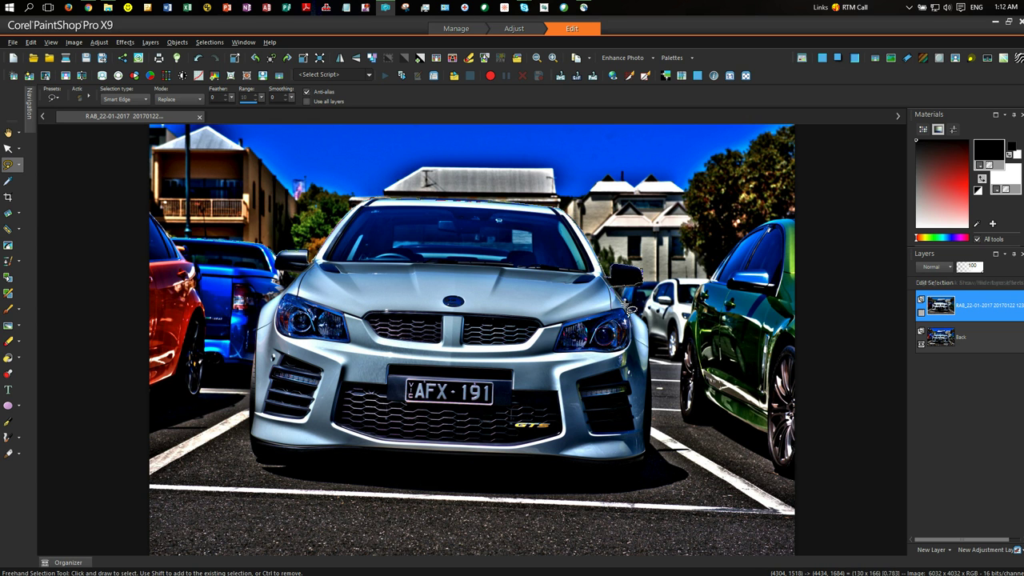
pyautogui.click(629, 304)
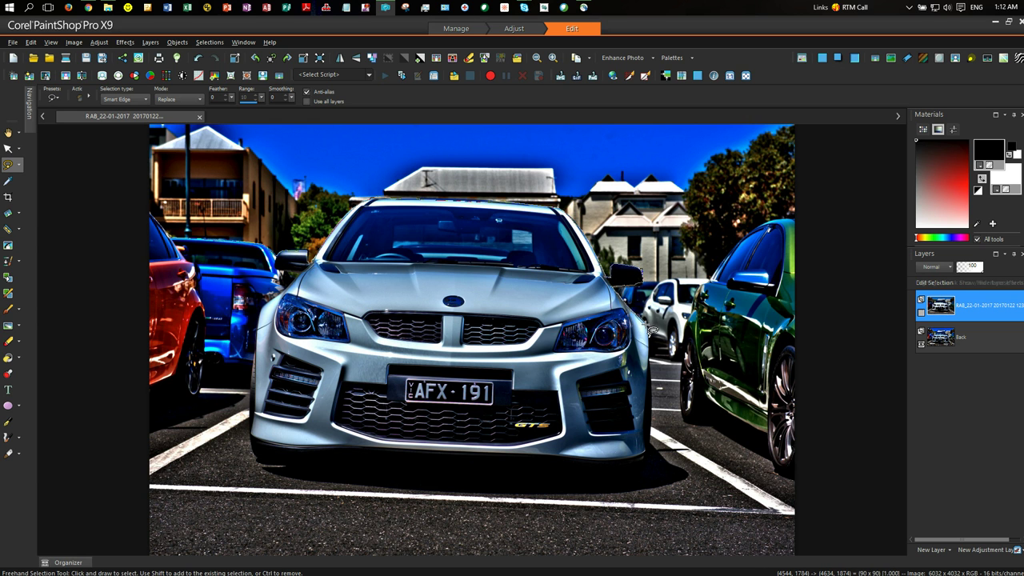
pyautogui.click(647, 324)
pyautogui.click(648, 339)
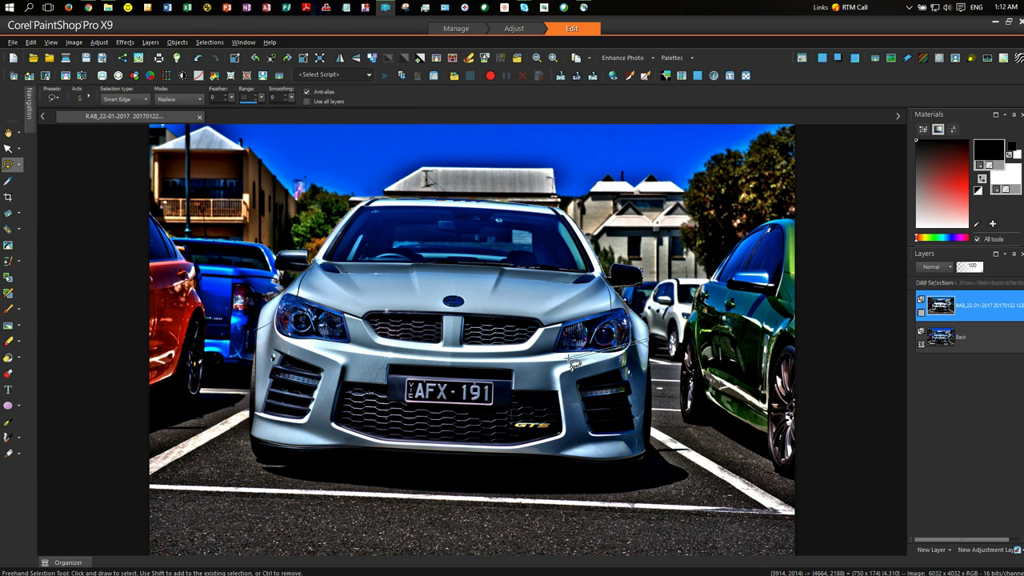
pyautogui.click(644, 397)
pyautogui.click(642, 425)
pyautogui.click(646, 448)
pyautogui.click(665, 453)
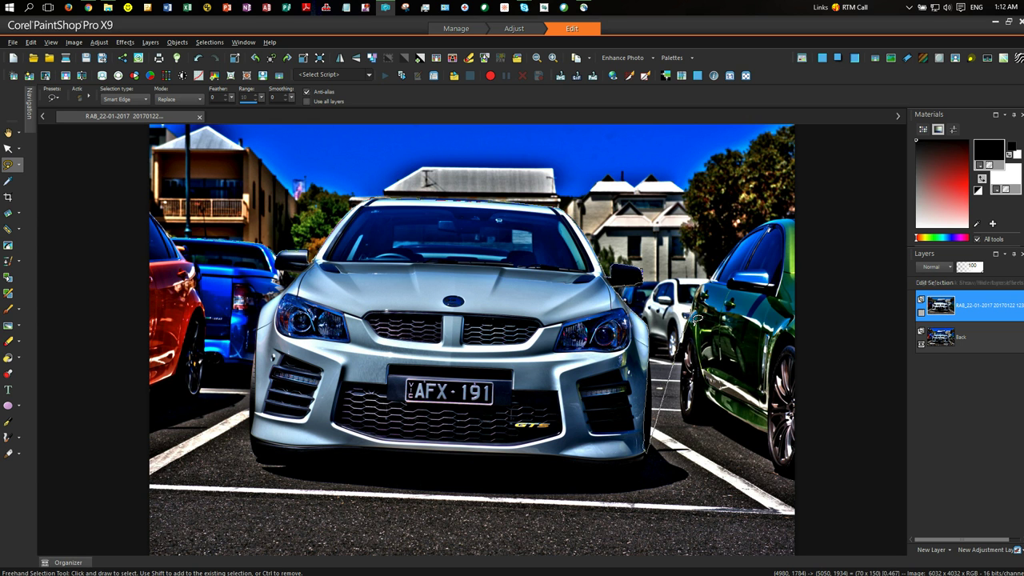
pyautogui.click(699, 311)
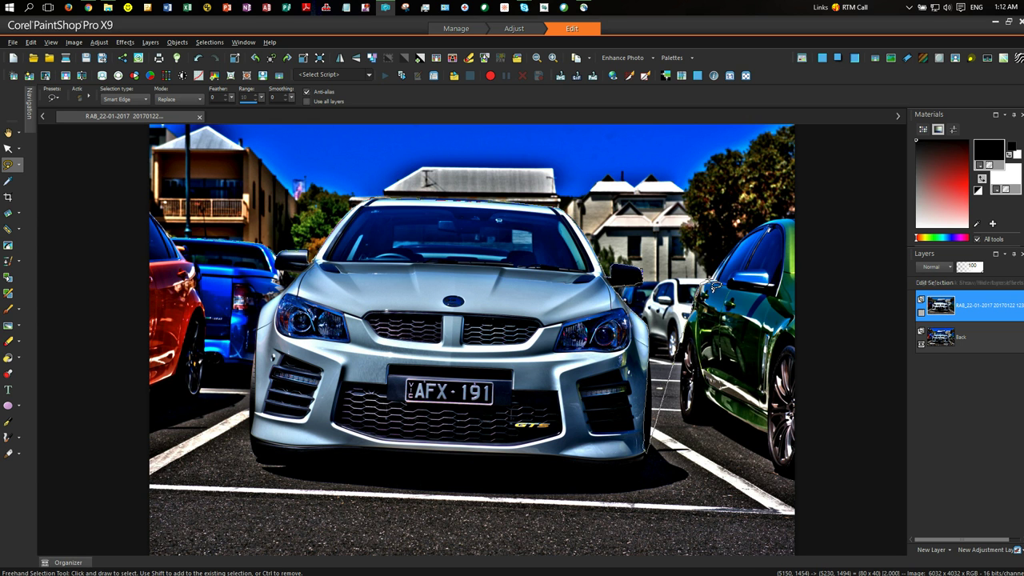
pyautogui.click(736, 256)
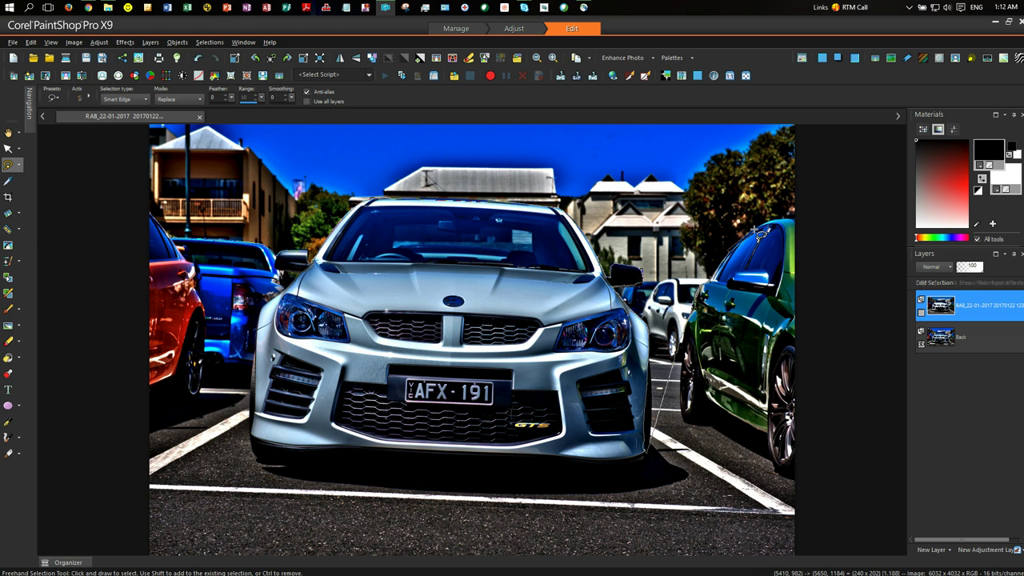
pyautogui.click(787, 231)
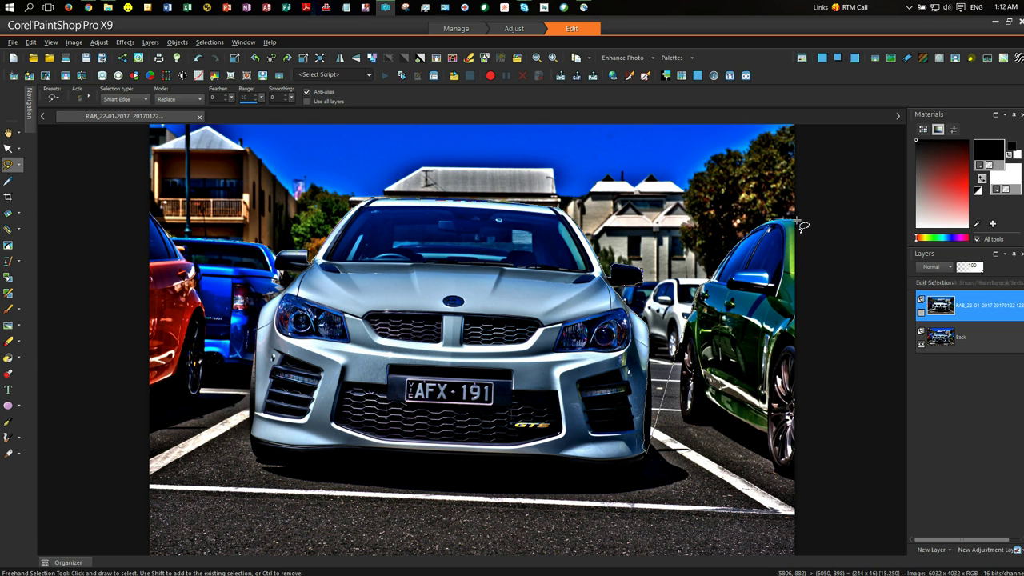
pyautogui.click(794, 217)
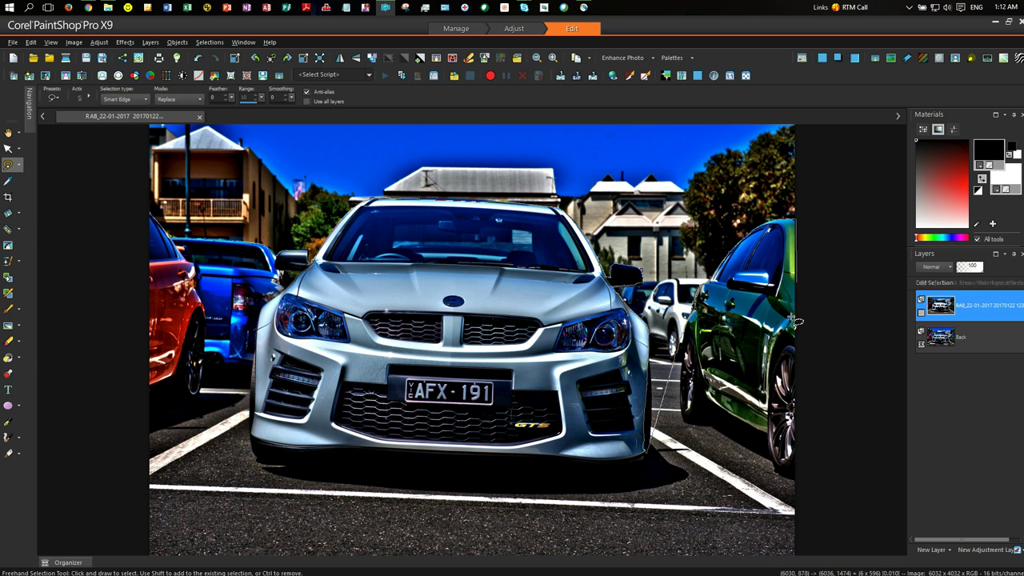
pyautogui.click(795, 479)
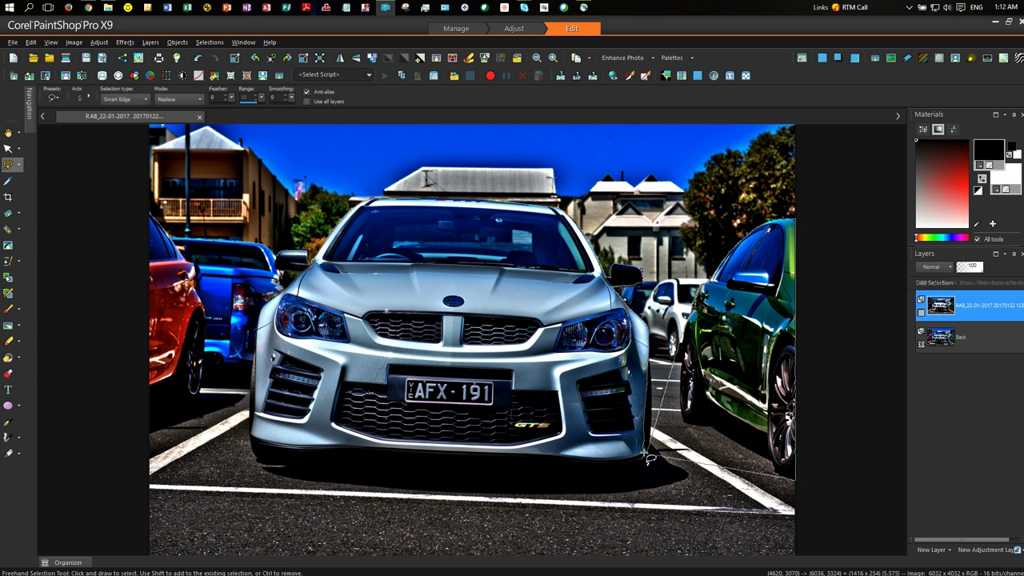
# Trace back under the bumper past the blue and red cars and close the selection at the left edge
pyautogui.click(625, 461)
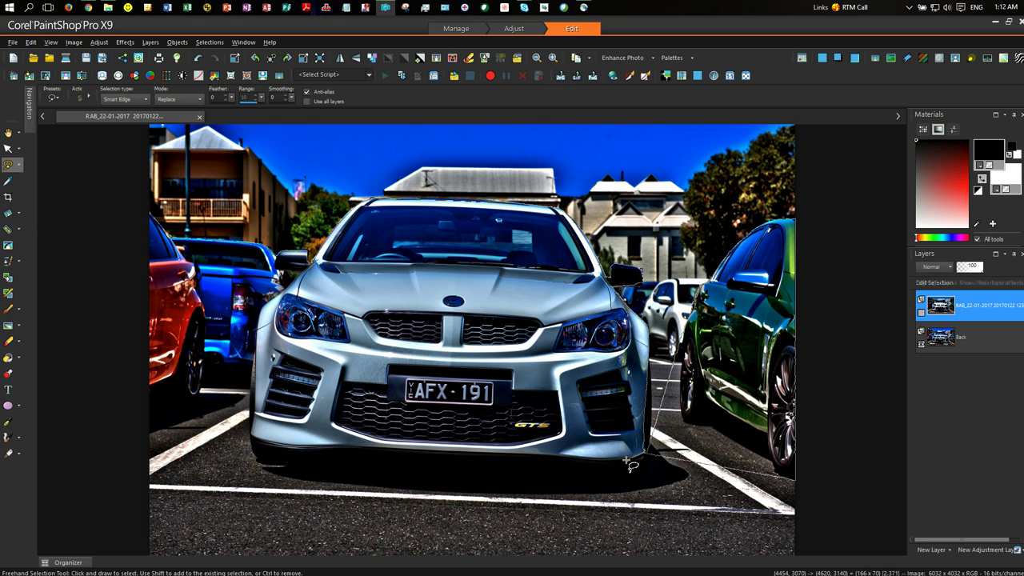
pyautogui.click(566, 460)
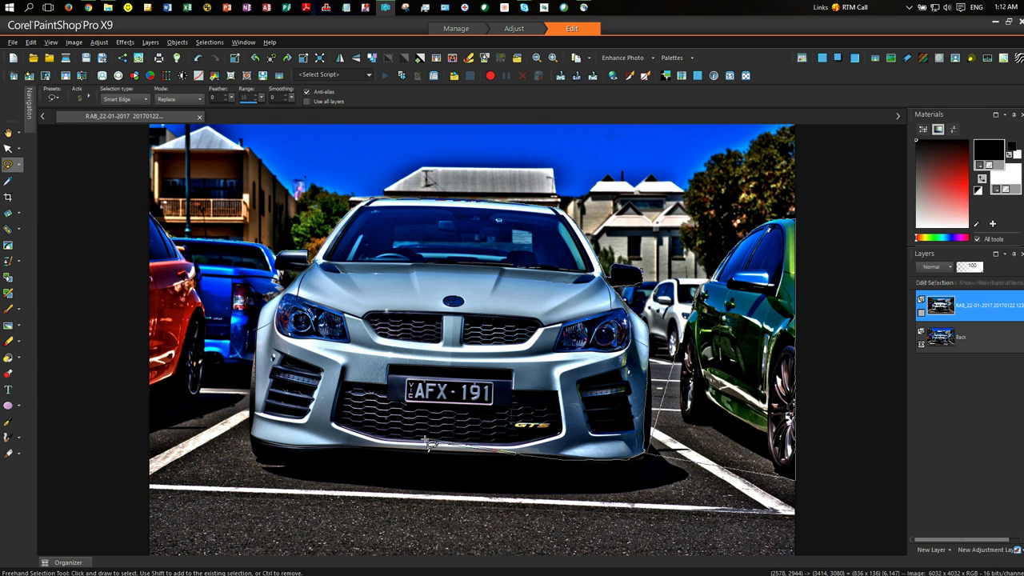
pyautogui.click(369, 453)
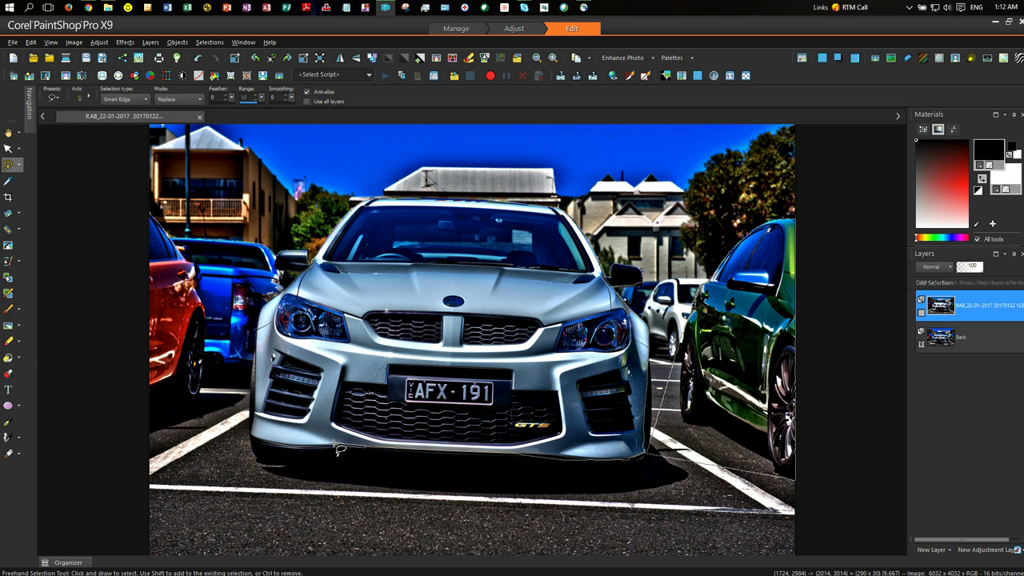
pyautogui.click(336, 453)
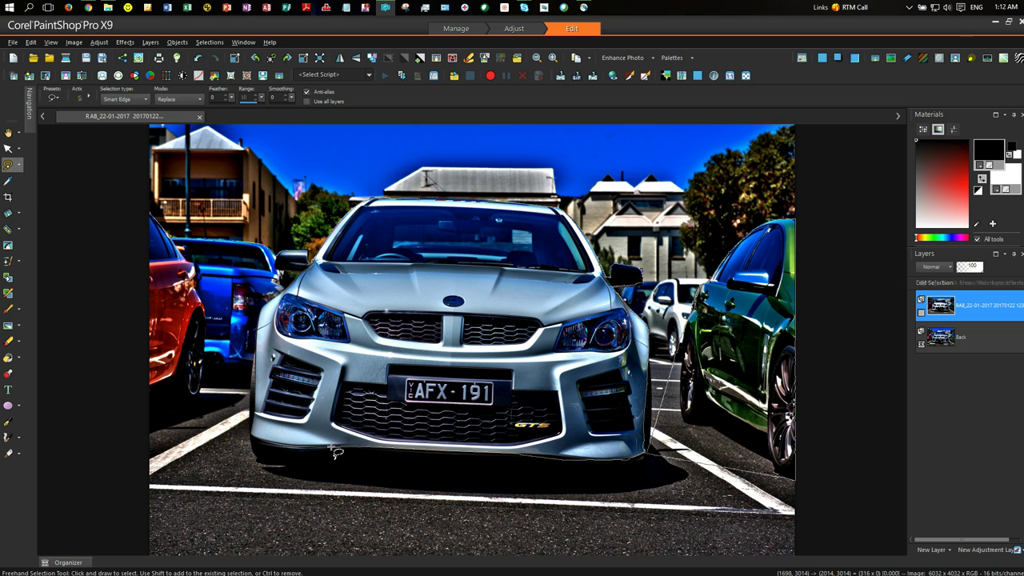
pyautogui.click(250, 435)
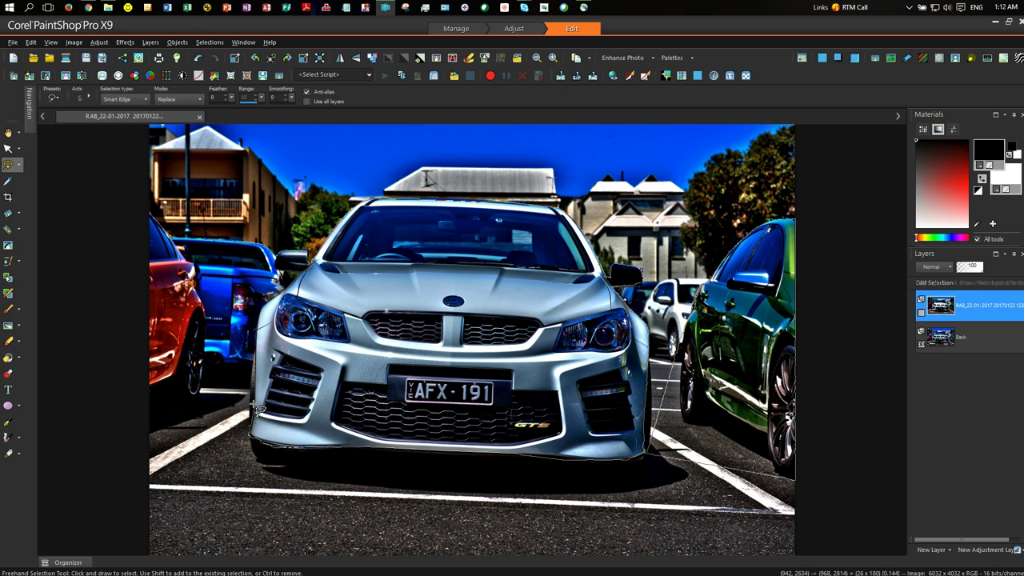
pyautogui.click(255, 388)
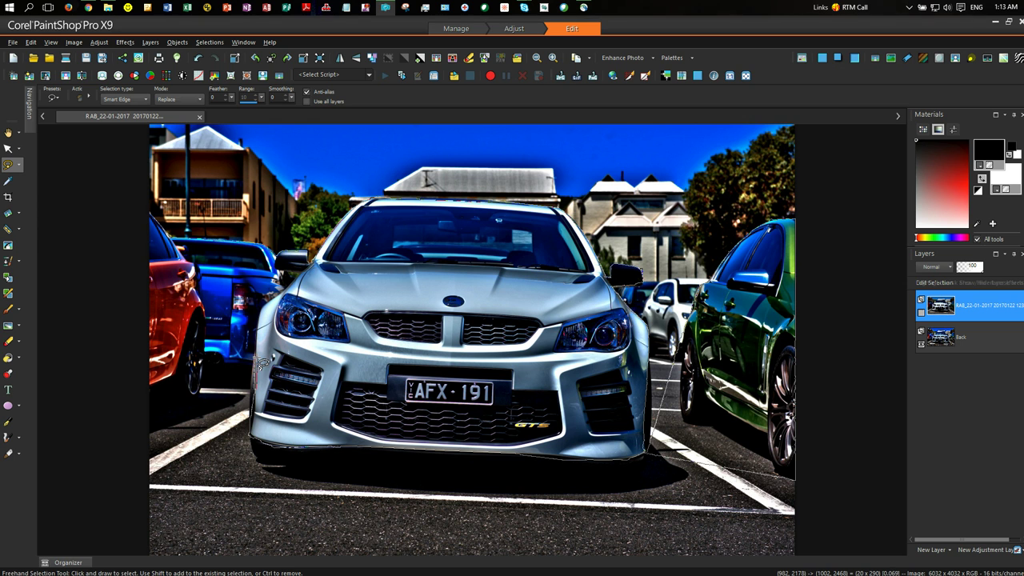
pyautogui.click(222, 363)
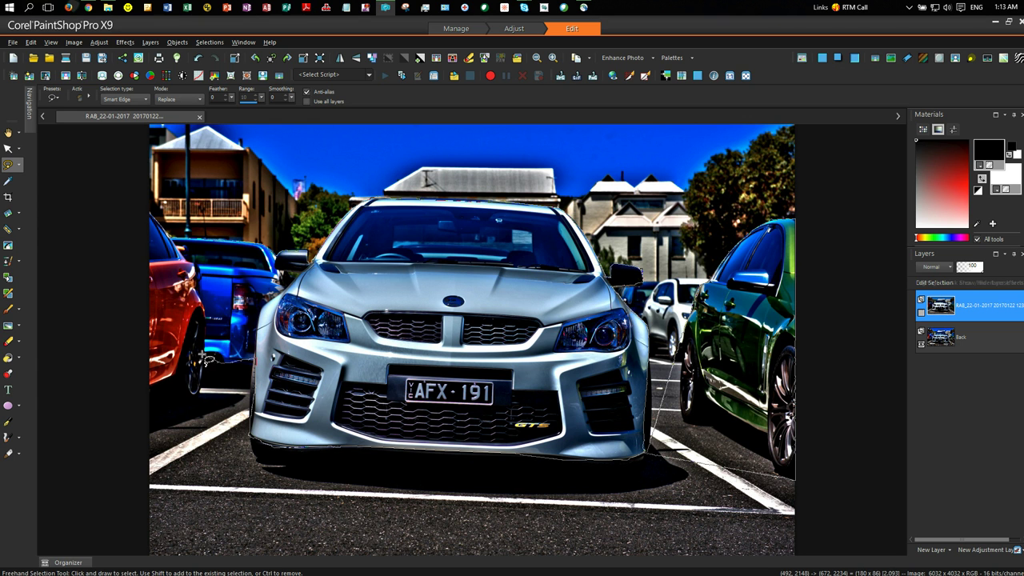
pyautogui.click(201, 382)
pyautogui.click(184, 395)
pyautogui.click(147, 391)
pyautogui.click(148, 389)
pyautogui.doubleClick(144, 215)
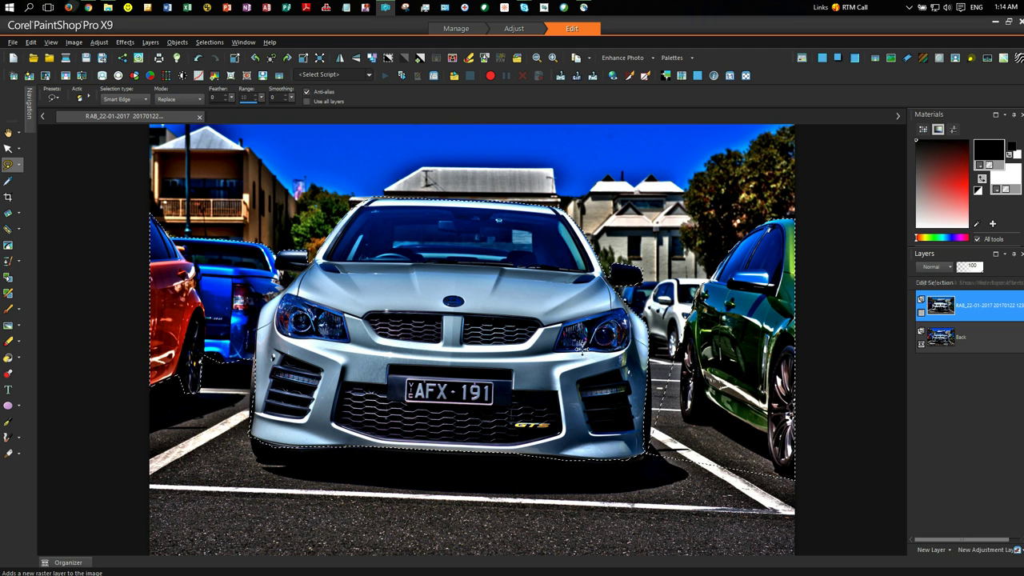
# Show the normal photo layer, add a mask hiding the selected cars, and deselect with Ctrl+D
pyautogui.click(921, 313)
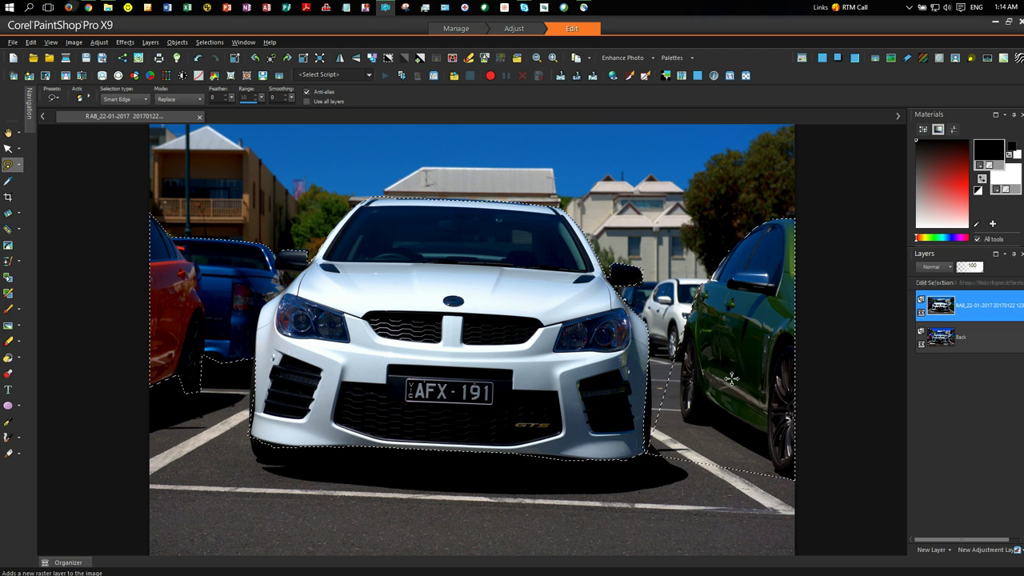
pyautogui.click(942, 553)
pyautogui.moveTo(945, 528)
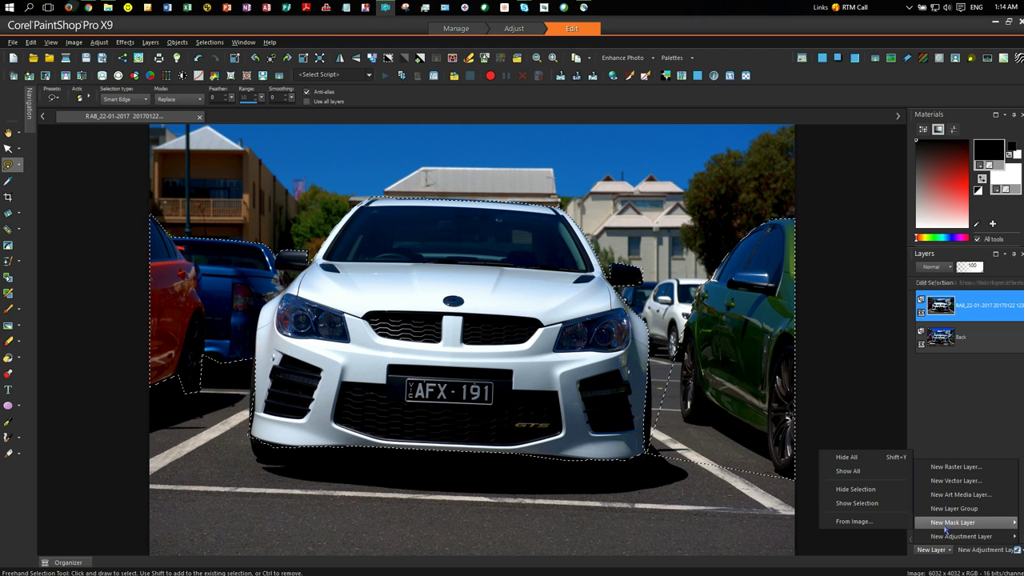
pyautogui.click(838, 492)
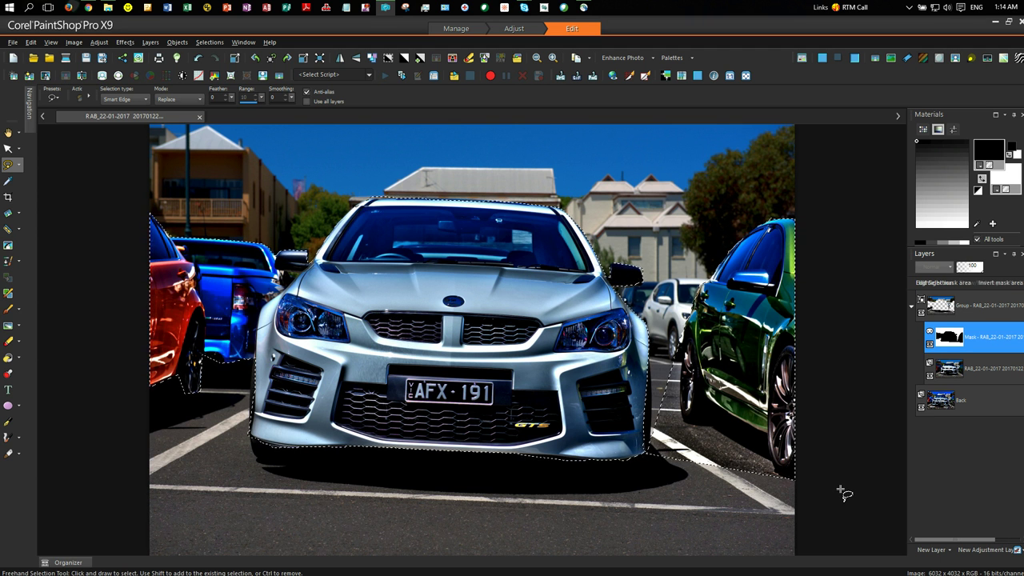
pyautogui.press('ctrl')
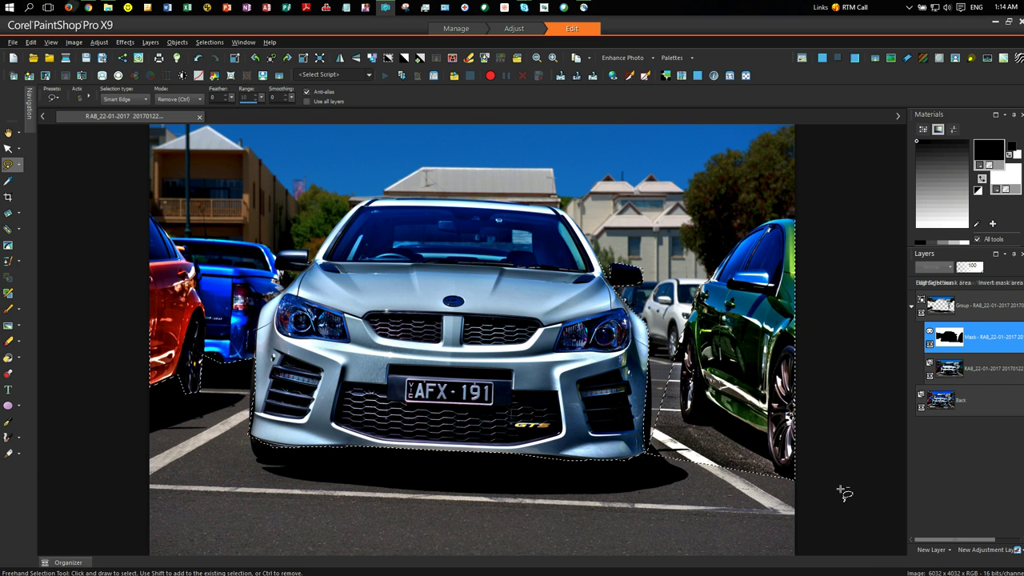
pyautogui.hotkey('ctrl', 'd')
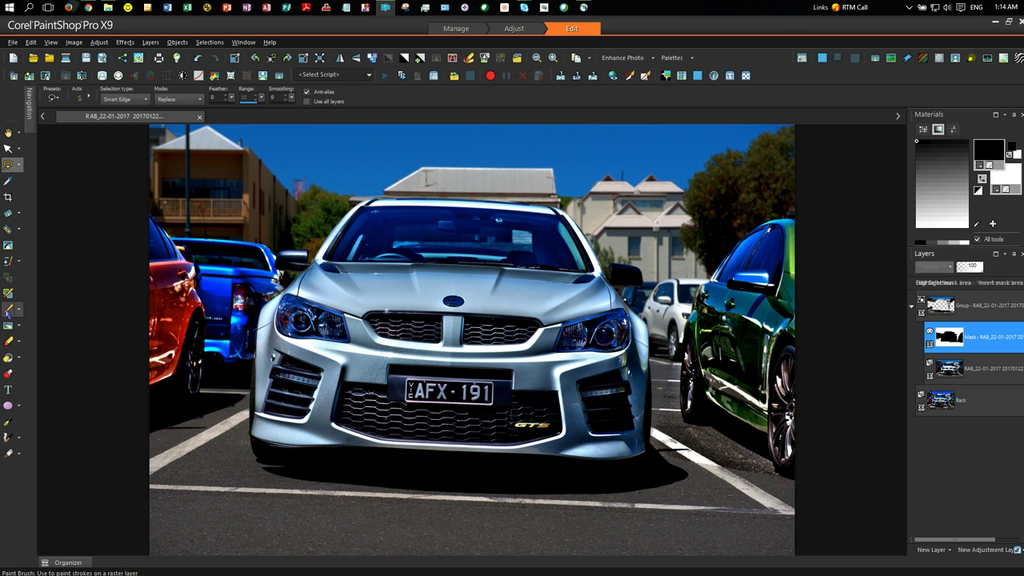
# Paint black on the Mask layer along the white car's front fender edge beside the headlight
pyautogui.click(8, 309)
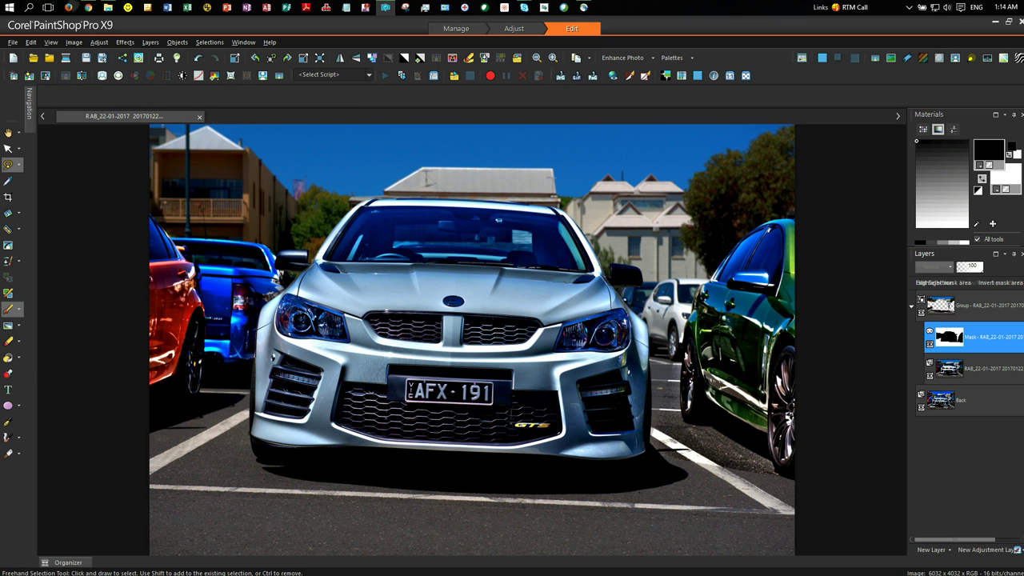
pyautogui.click(1010, 343)
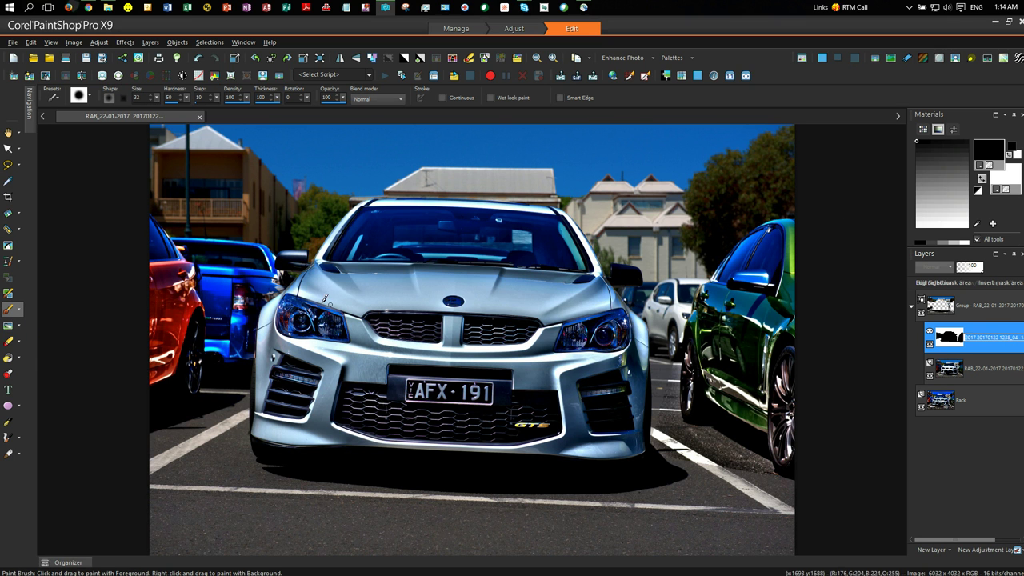
pyautogui.scroll(5, 314, 295)
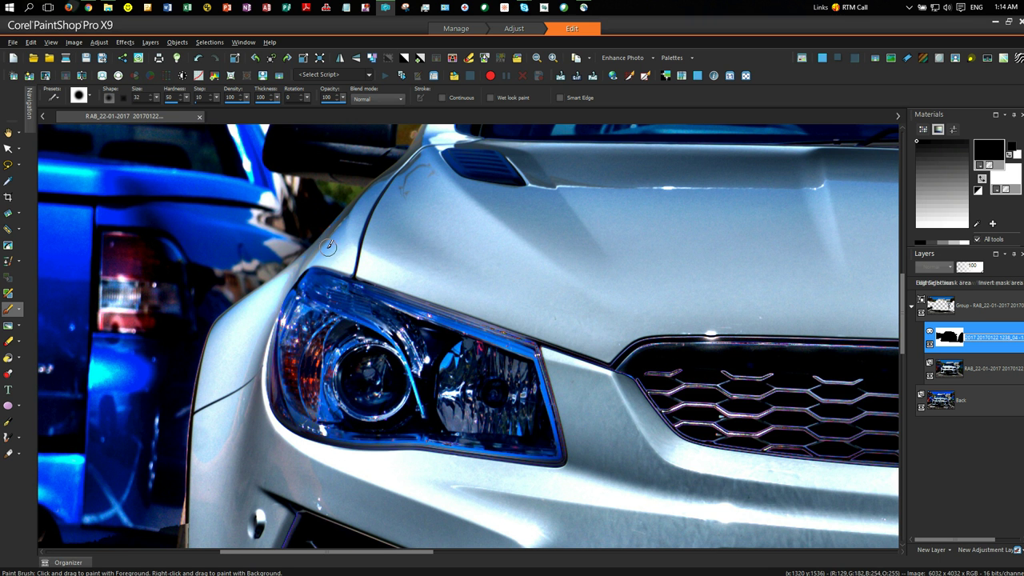
pyautogui.press('BackSpace')
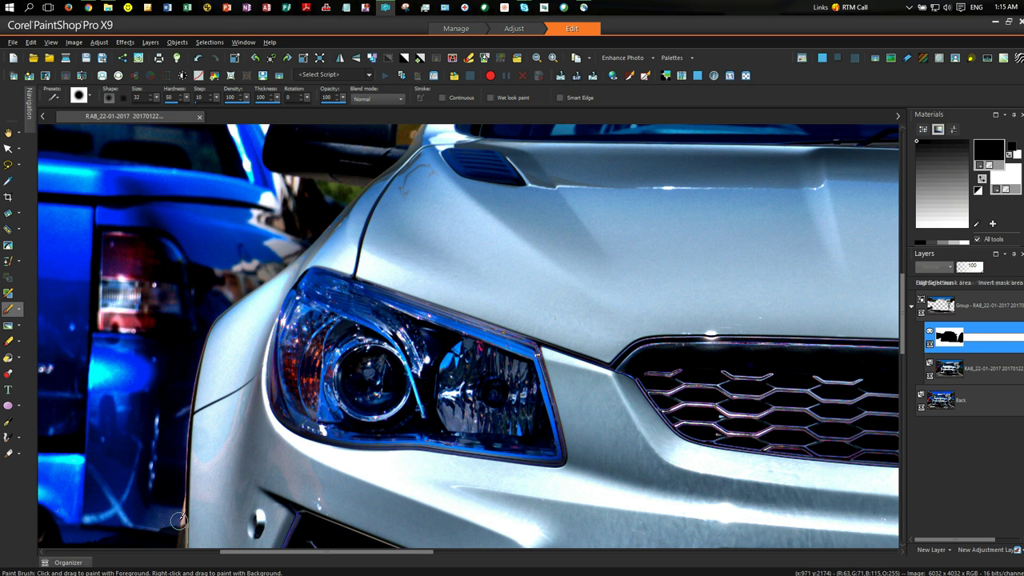
pyautogui.press('Escape')
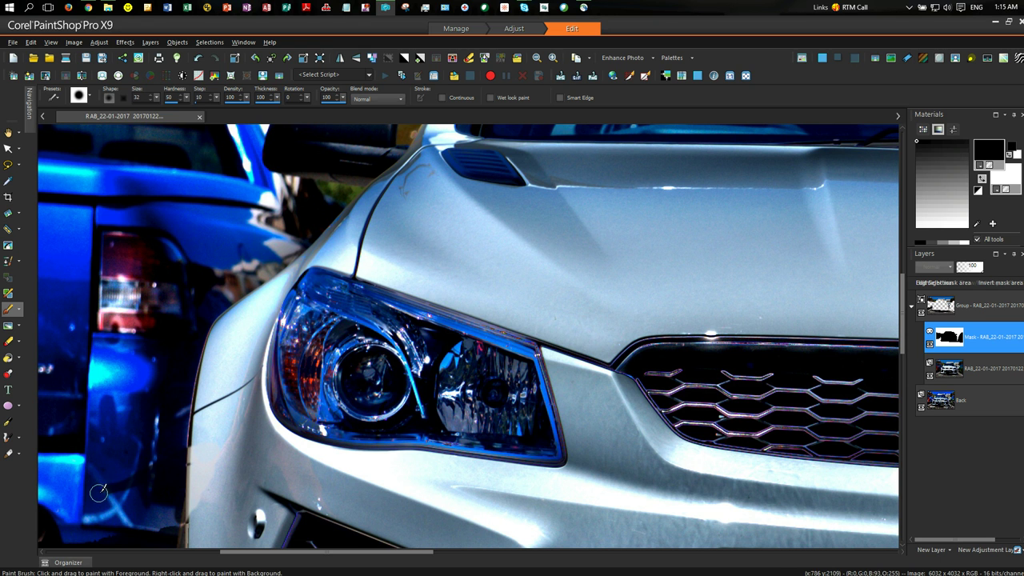
pyautogui.moveTo(161, 468)
pyautogui.mouseDown()
pyautogui.moveTo(188, 482)
pyautogui.moveTo(197, 442)
pyautogui.mouseUp()
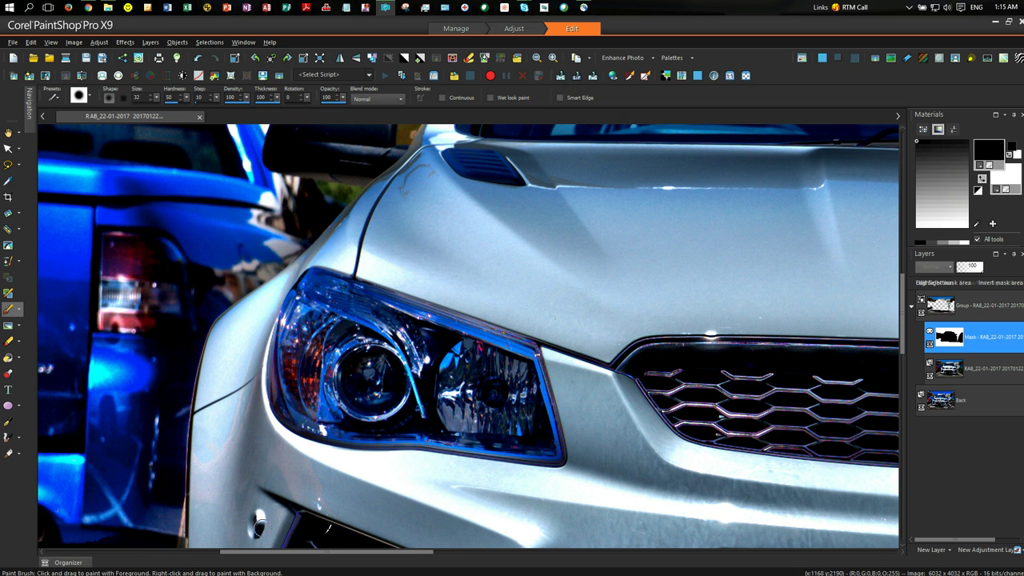
pyautogui.scroll(-5, 473, 277)
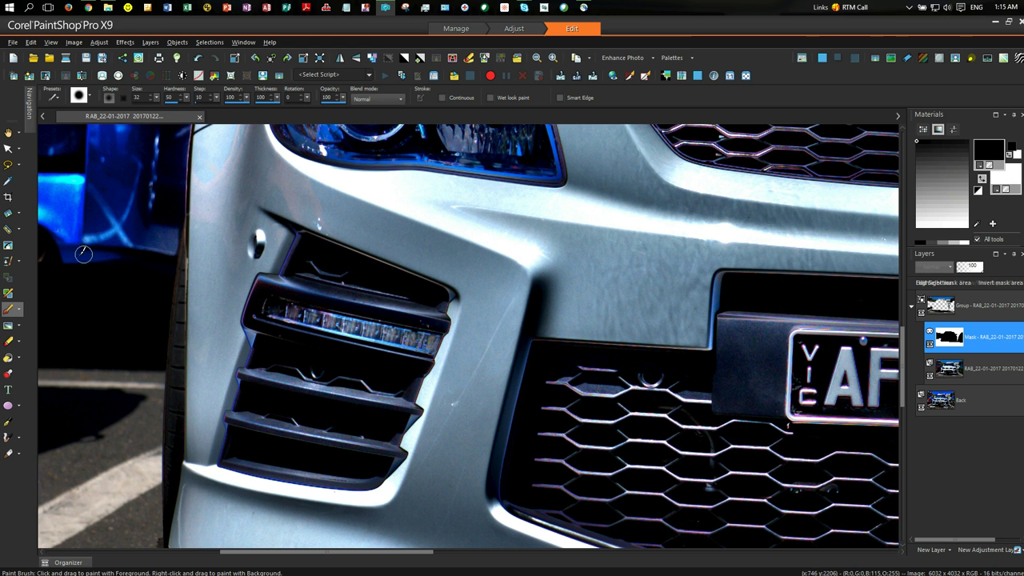
pyautogui.scroll(-5, 128, 228)
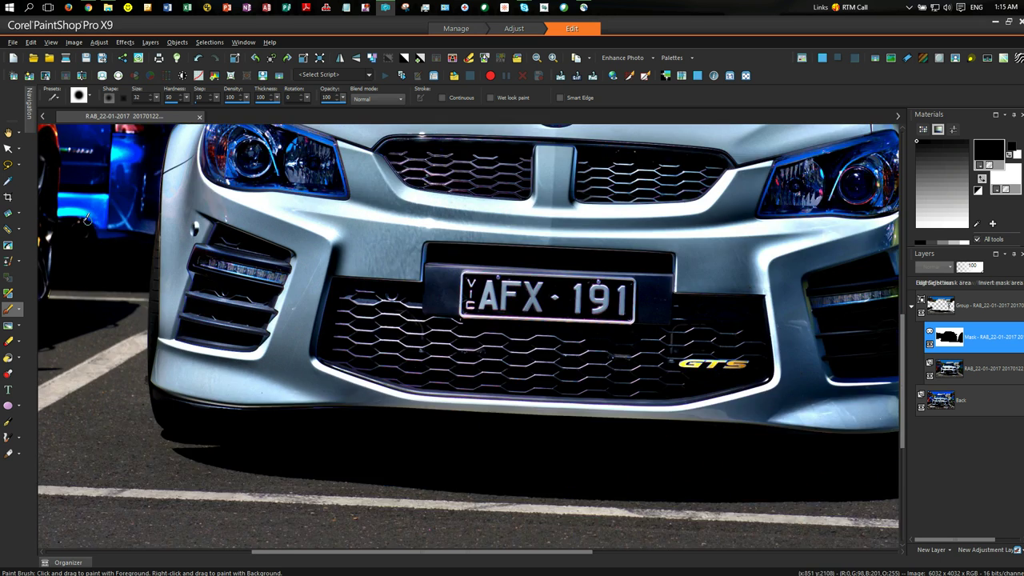
pyautogui.scroll(-2, 47, 208)
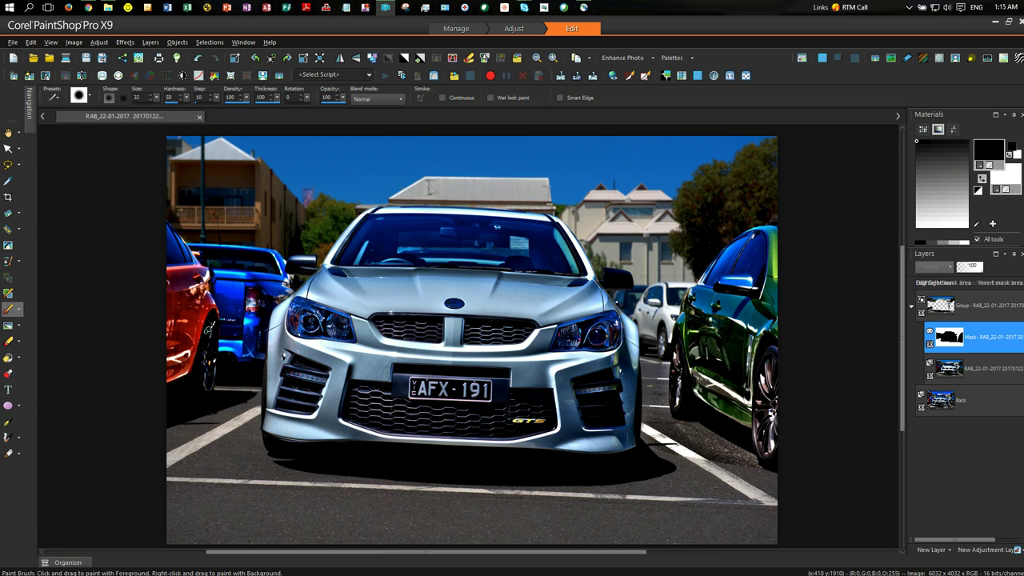
pyautogui.scroll(5, 194, 303)
pyautogui.scroll(-5, 194, 303)
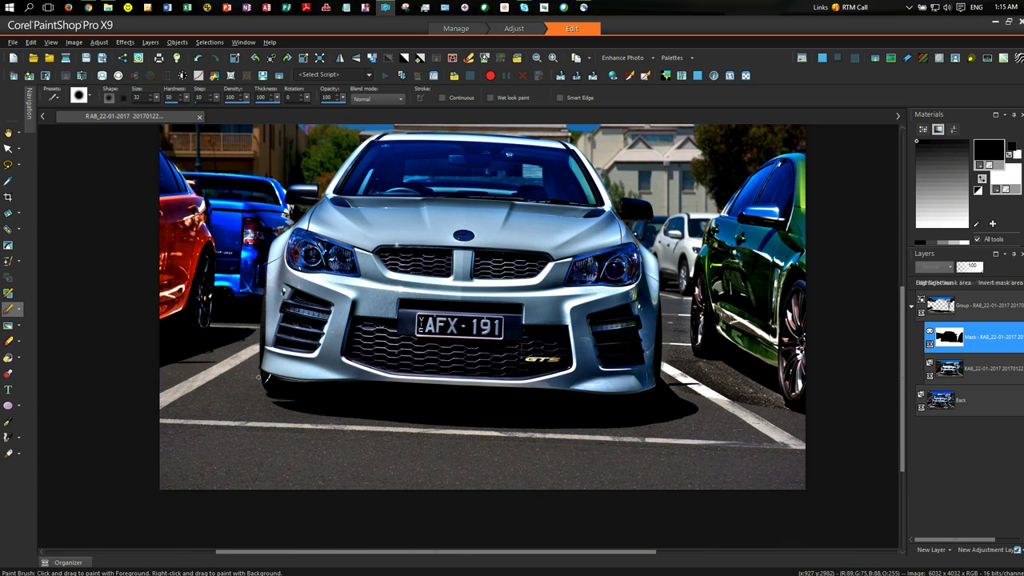
# Paint the mask over the pavement beside the bumper and the jagged bluish edge below it
pyautogui.scroll(5, 260, 360)
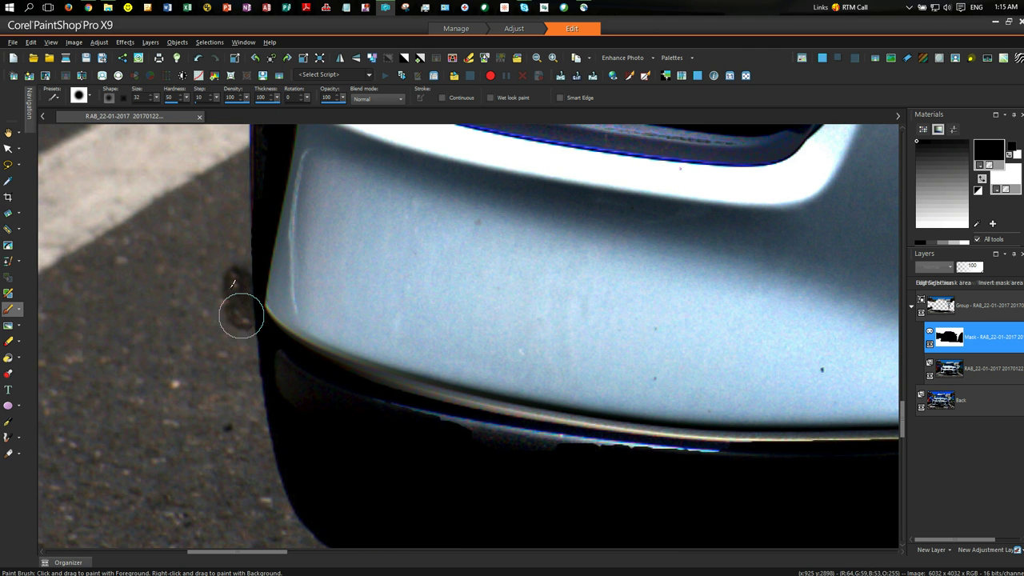
pyautogui.moveTo(240, 309)
pyautogui.mouseDown()
pyautogui.moveTo(228, 335)
pyautogui.moveTo(216, 299)
pyautogui.mouseUp()
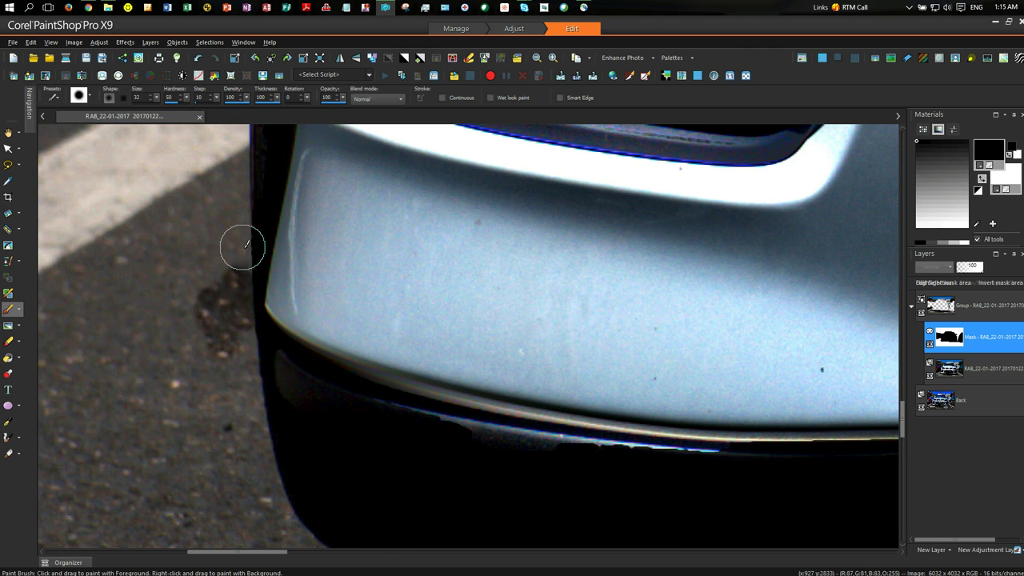
pyautogui.moveTo(243, 251)
pyautogui.mouseDown()
pyautogui.moveTo(244, 331)
pyautogui.moveTo(205, 283)
pyautogui.moveTo(211, 344)
pyautogui.moveTo(221, 344)
pyautogui.mouseUp()
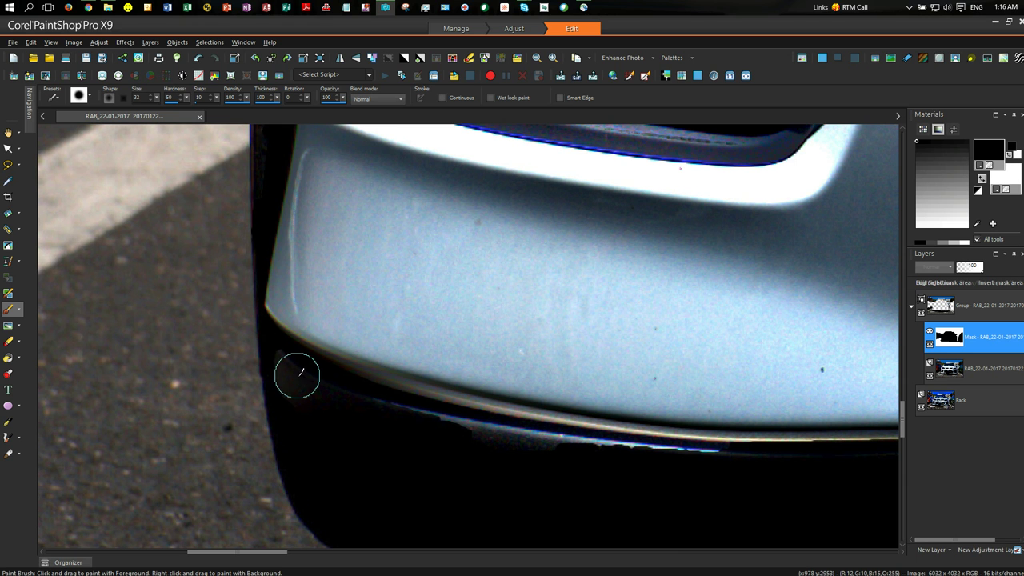
pyautogui.moveTo(411, 418)
pyautogui.mouseDown()
pyautogui.moveTo(530, 445)
pyautogui.moveTo(711, 441)
pyautogui.mouseUp()
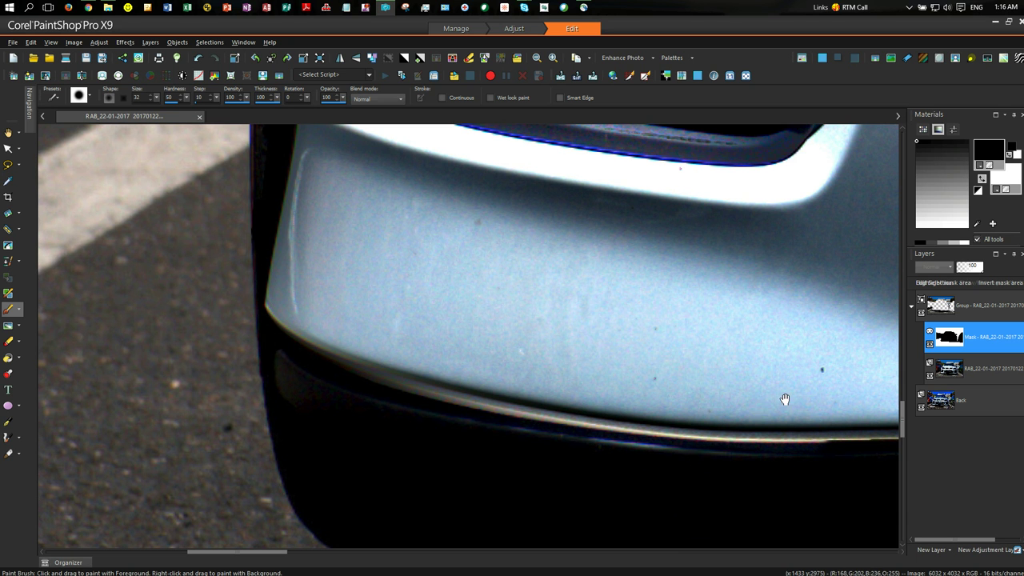
pyautogui.moveTo(832, 412)
pyautogui.mouseDown()
pyautogui.moveTo(518, 412)
pyautogui.moveTo(352, 426)
pyautogui.moveTo(331, 452)
pyautogui.moveTo(381, 442)
pyautogui.moveTo(317, 437)
pyautogui.moveTo(408, 449)
pyautogui.moveTo(704, 430)
pyautogui.mouseUp()
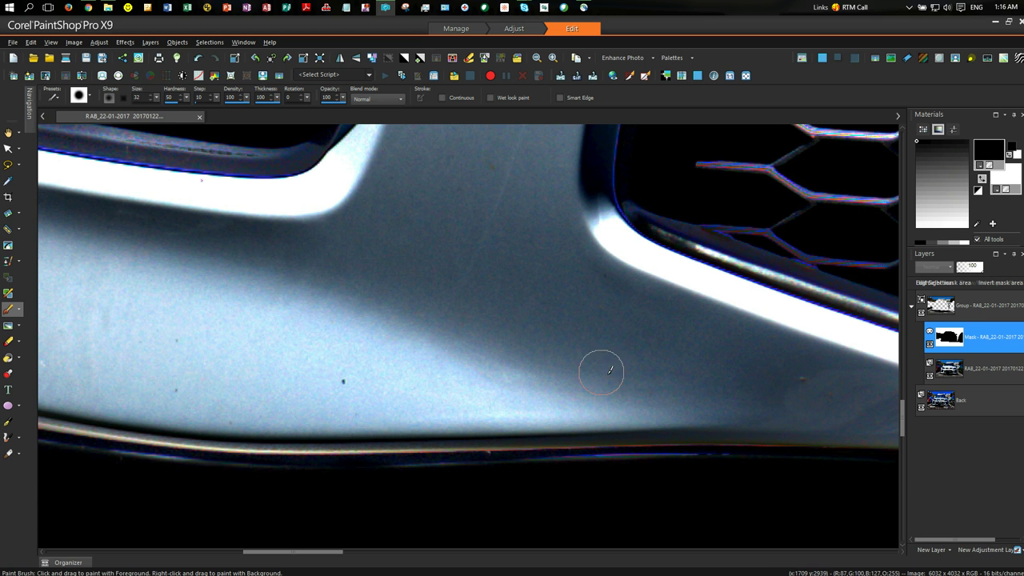
# Move along toward the grille and paint the mask along the bumper's lower edge
pyautogui.moveTo(741, 375); pyautogui.dragTo(385, 432)
pyautogui.moveTo(736, 370); pyautogui.dragTo(146, 283)
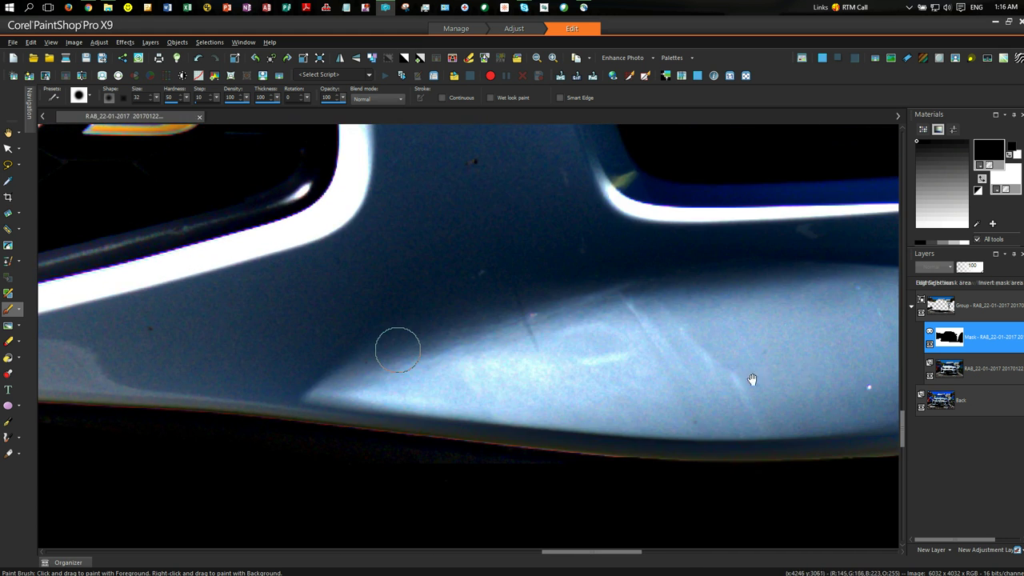
pyautogui.moveTo(740, 407); pyautogui.dragTo(325, 280)
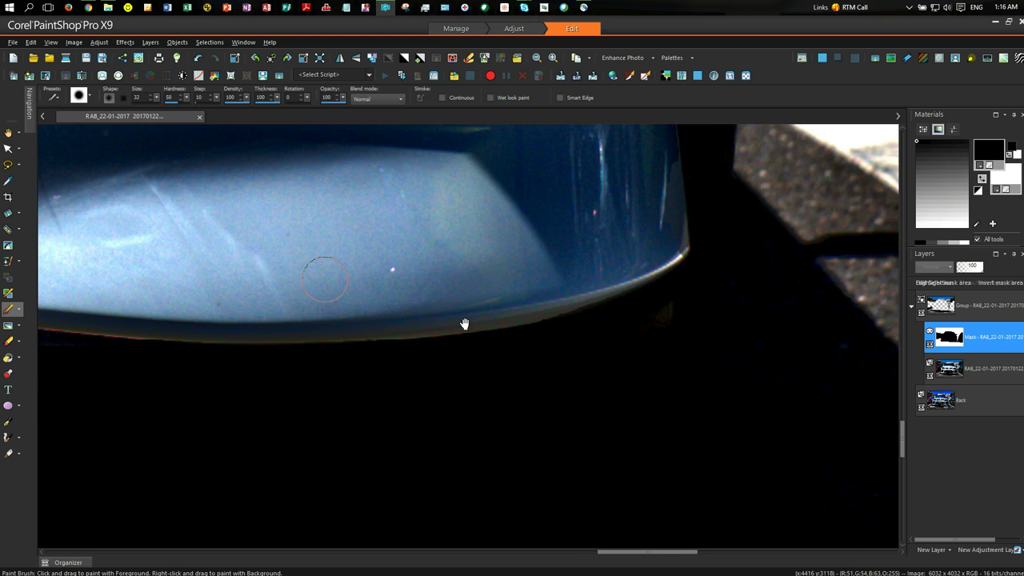
pyautogui.scroll(-2, 690, 301)
pyautogui.scroll(2, 630, 304)
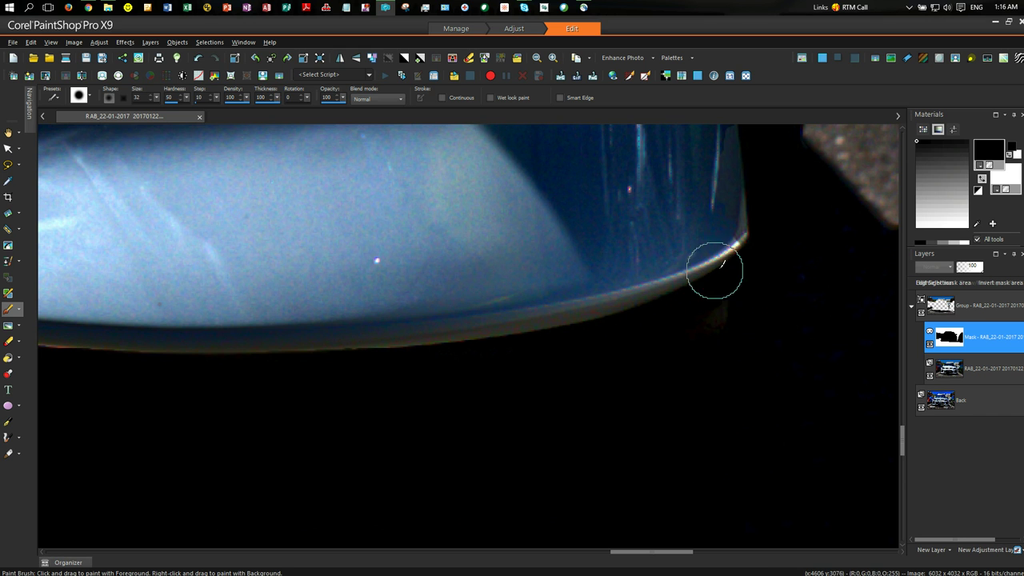
pyautogui.moveTo(653, 278)
pyautogui.mouseDown()
pyautogui.moveTo(480, 336)
pyautogui.moveTo(235, 354)
pyautogui.moveTo(132, 345)
pyautogui.moveTo(480, 357)
pyautogui.moveTo(760, 315)
pyautogui.mouseUp()
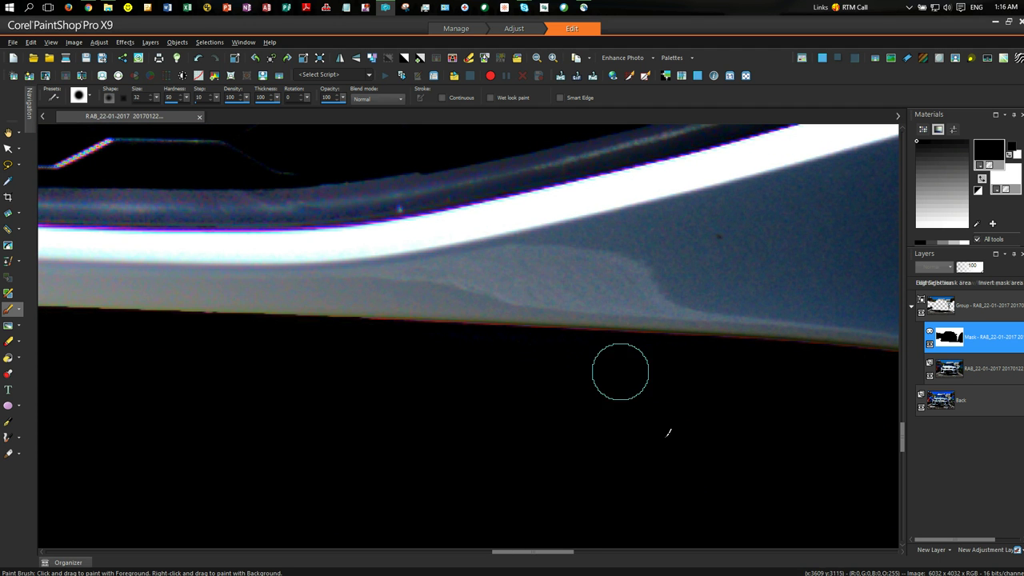
# Make the paint brush about three times bigger and zoom to review the masked edges
pyautogui.scroll(-3, 675, 434)
pyautogui.scroll(-5, 777, 426)
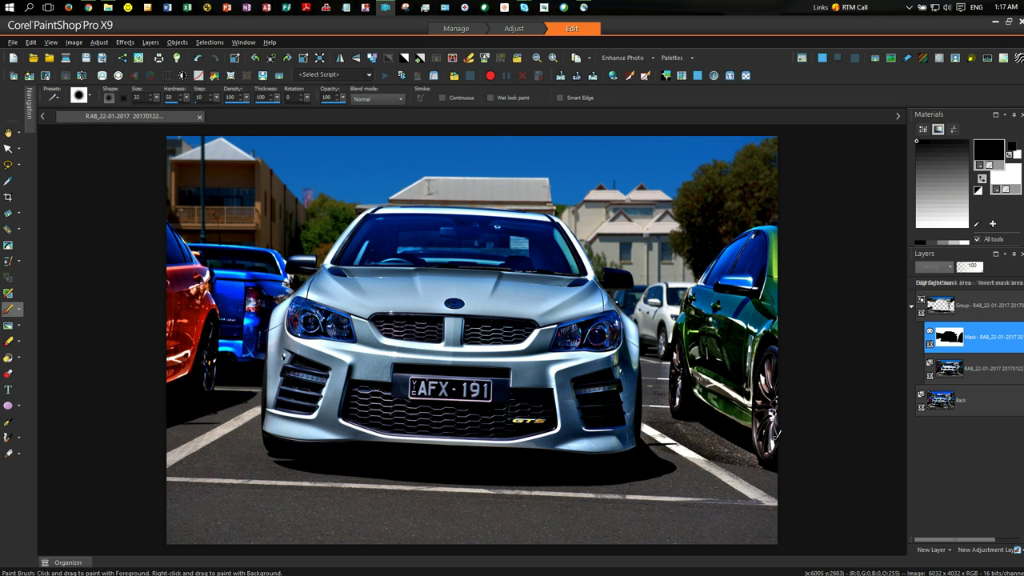
pyautogui.scroll(4, 766, 439)
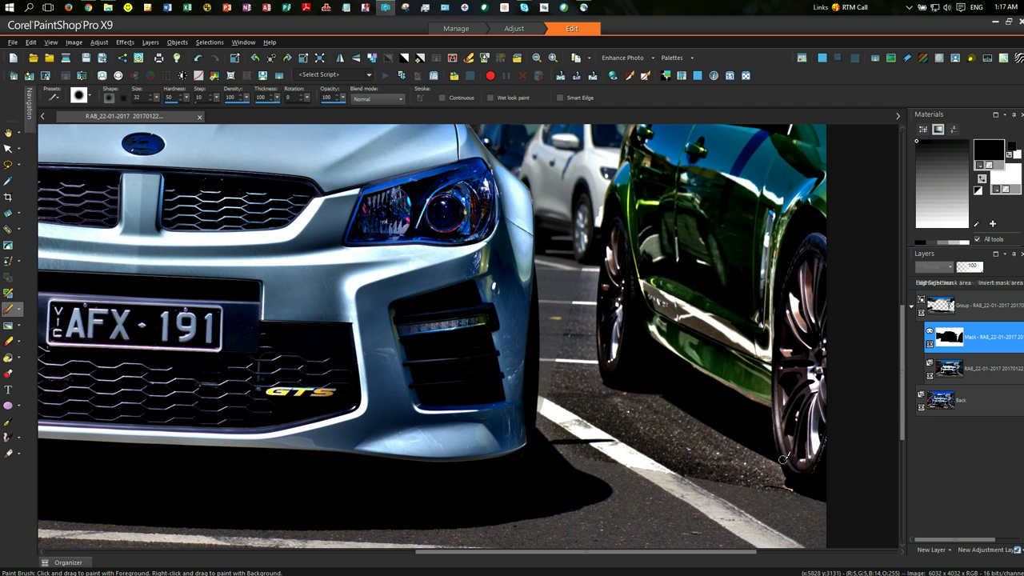
pyautogui.scroll(-1, 725, 459)
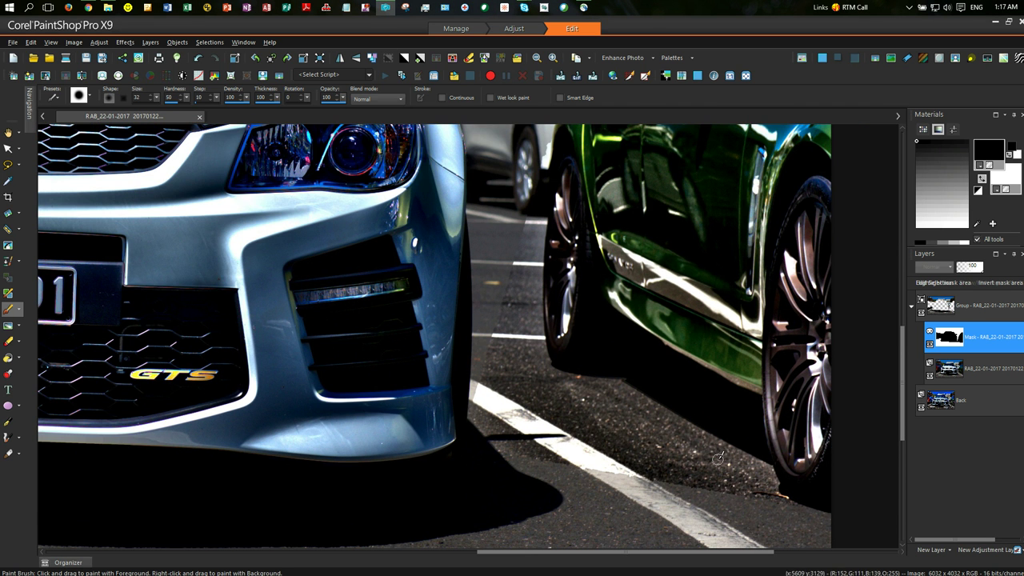
pyautogui.scroll(-2, 558, 364)
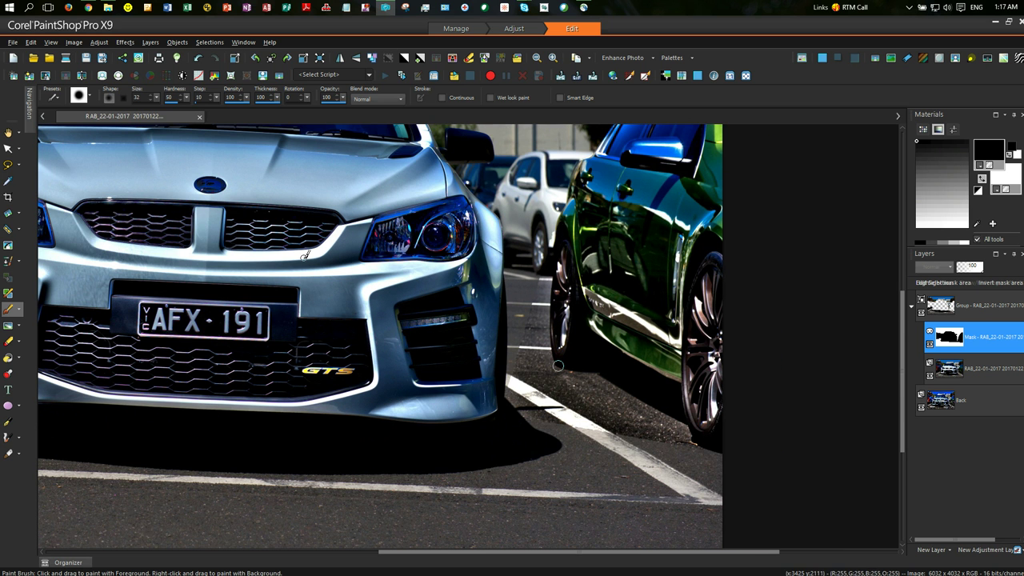
pyautogui.moveTo(157, 102); pyautogui.dragTo(167, 105)
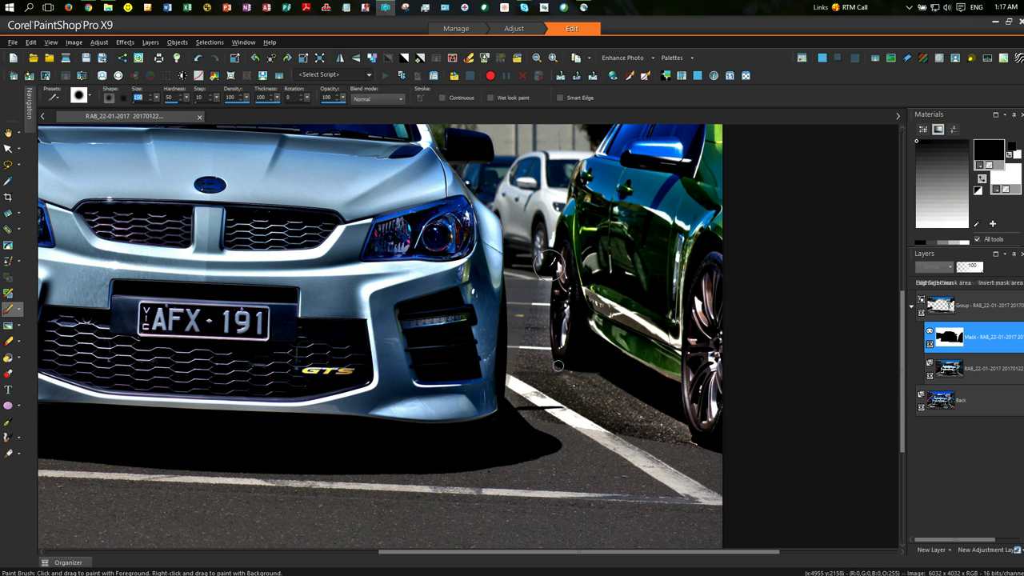
pyautogui.scroll(2, 544, 263)
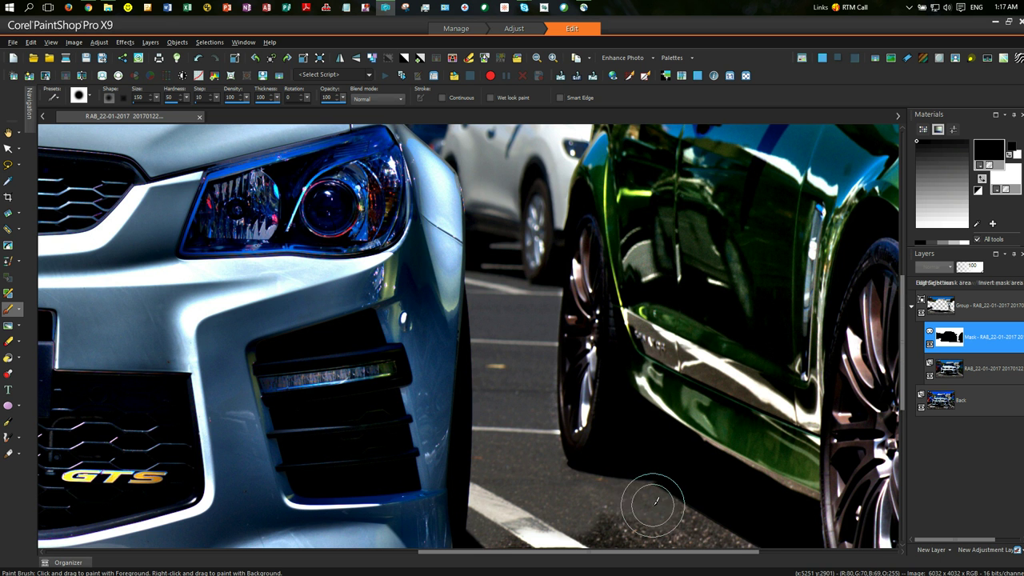
pyautogui.scroll(-3, 653, 504)
pyautogui.scroll(4, 652, 530)
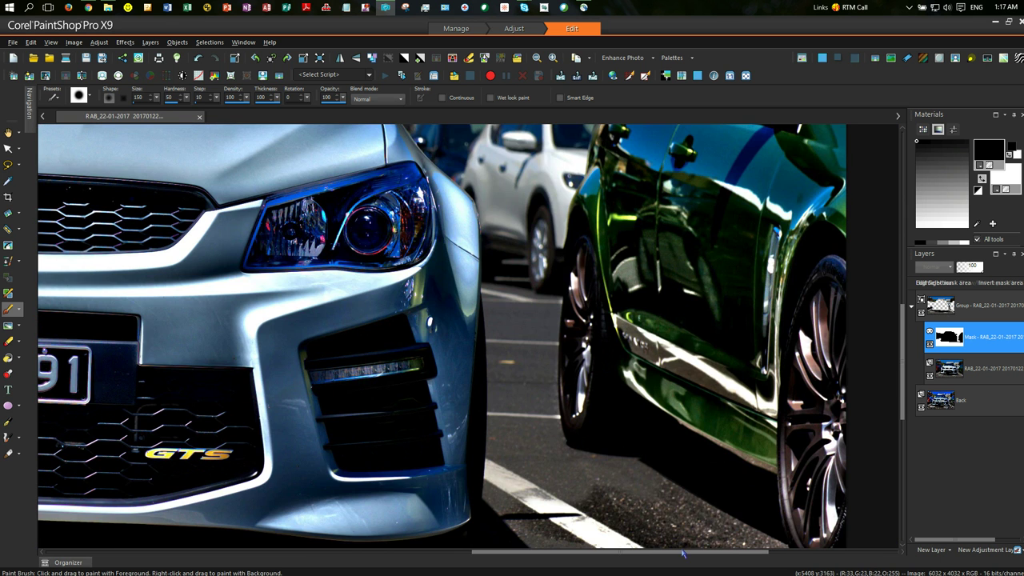
pyautogui.scroll(3, 658, 512)
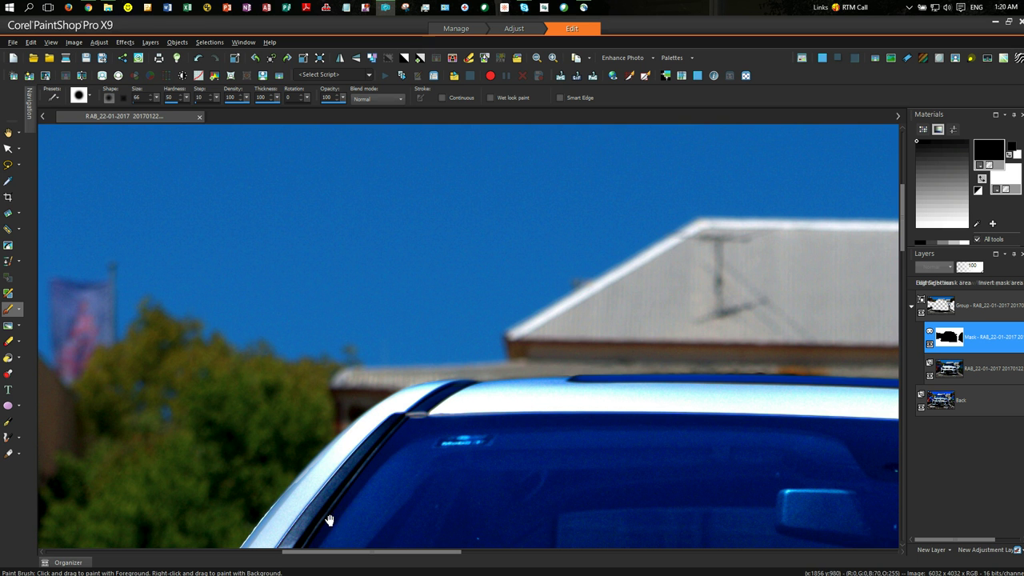
# Inspect mask edges at the mirror, windscreen pillar and blue car's roof, then zoom out to the full photo
pyautogui.moveTo(332, 515)
pyautogui.mouseDown()
pyautogui.moveTo(647, 208)
pyautogui.moveTo(584, 335)
pyautogui.mouseUp()
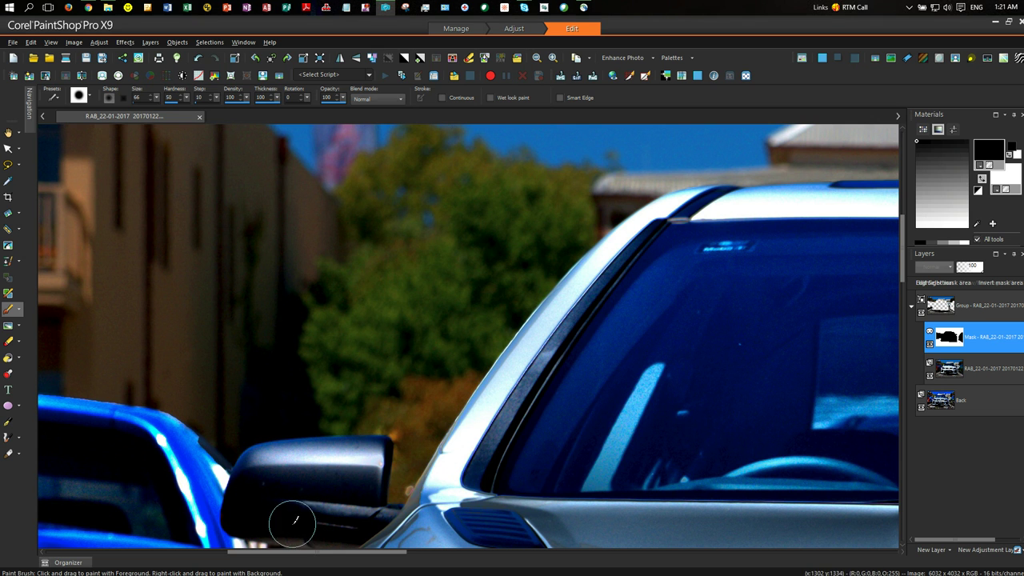
pyautogui.moveTo(292, 525); pyautogui.dragTo(464, 453)
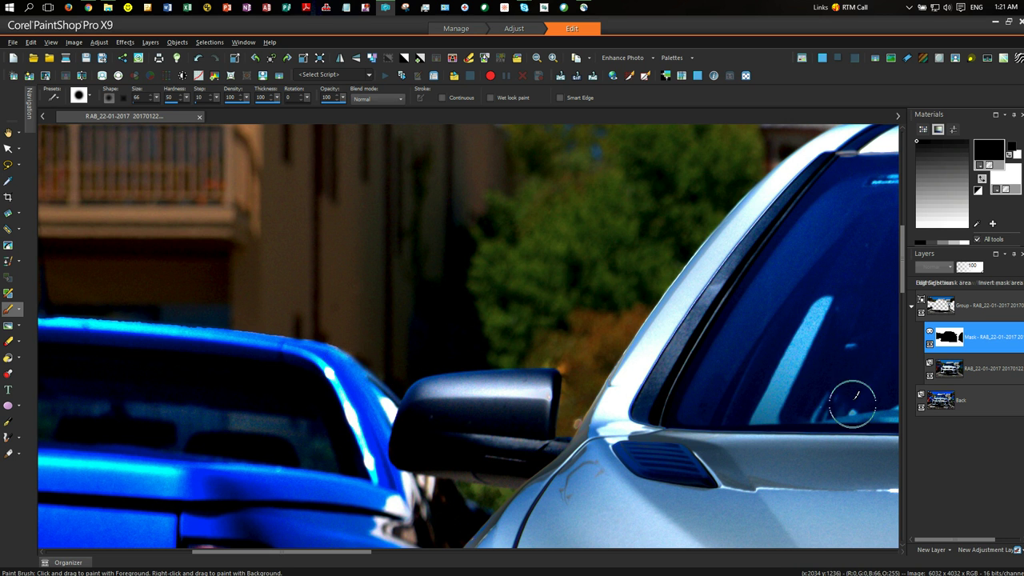
pyautogui.moveTo(965, 350)
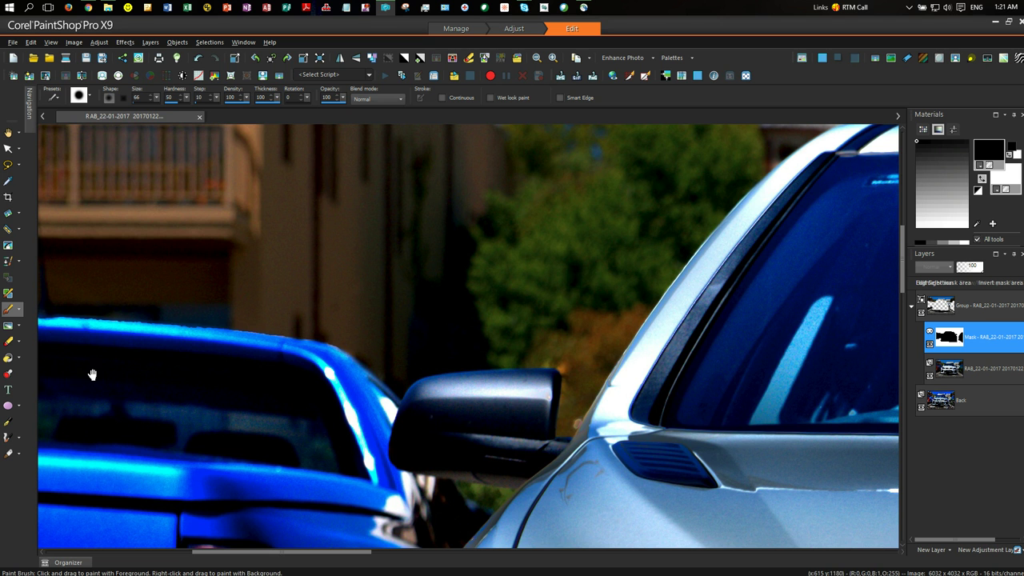
pyautogui.moveTo(91, 370); pyautogui.dragTo(459, 427)
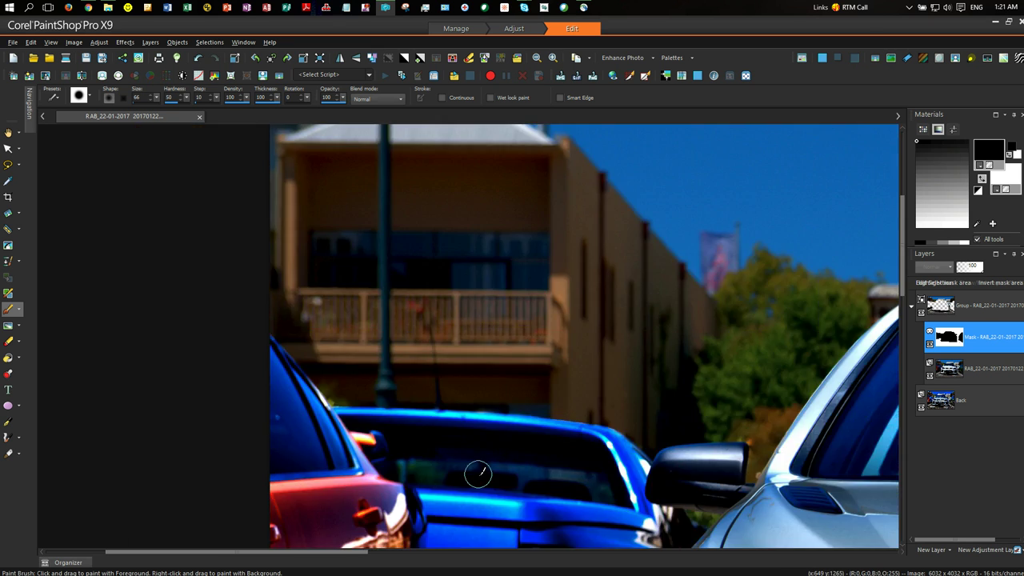
pyautogui.scroll(-3, 477, 469)
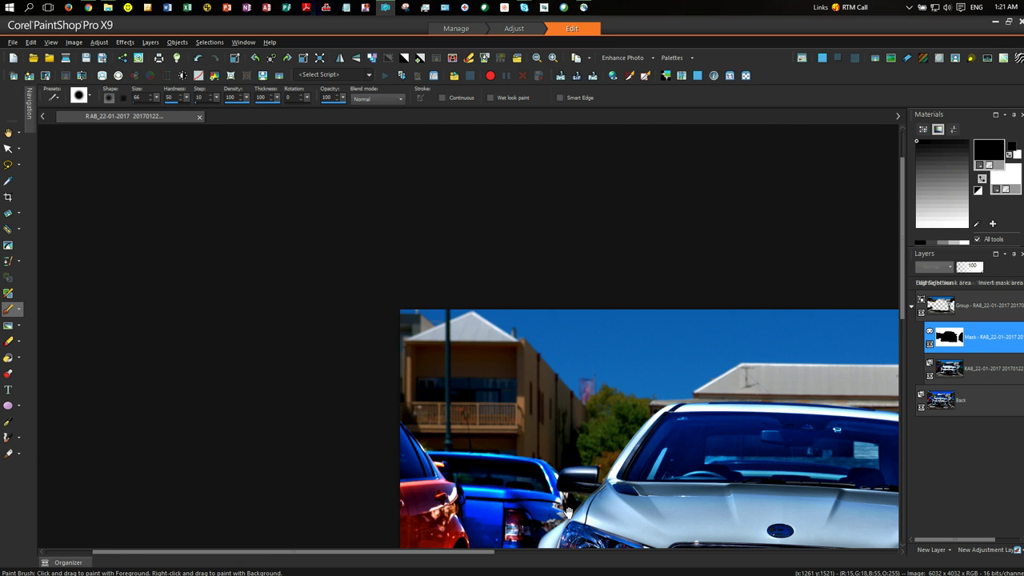
pyautogui.scroll(3, 560, 499)
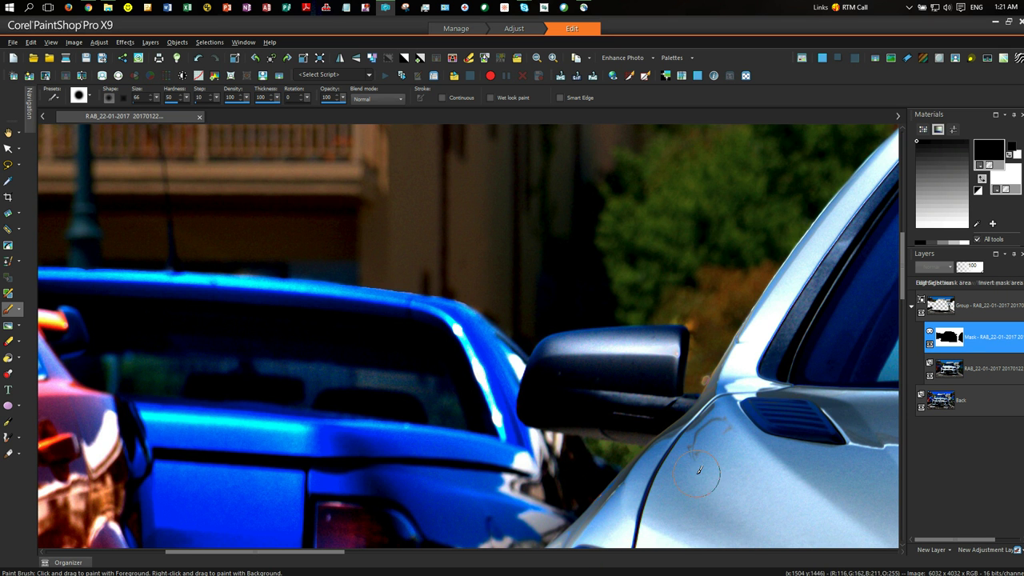
pyautogui.scroll(-2, 658, 479)
pyautogui.scroll(1, 688, 473)
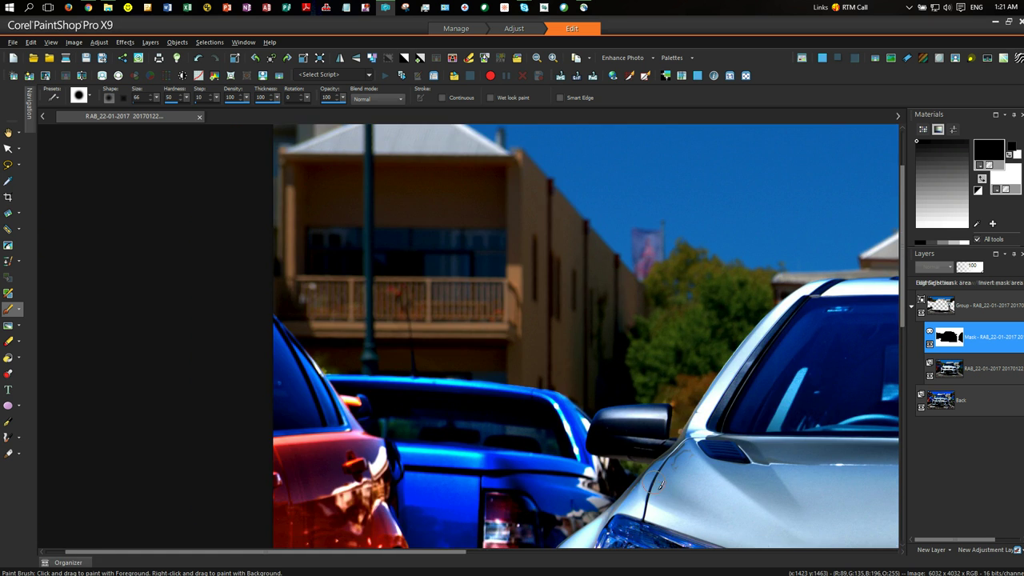
pyautogui.scroll(-1, 713, 471)
pyautogui.scroll(-1, 715, 472)
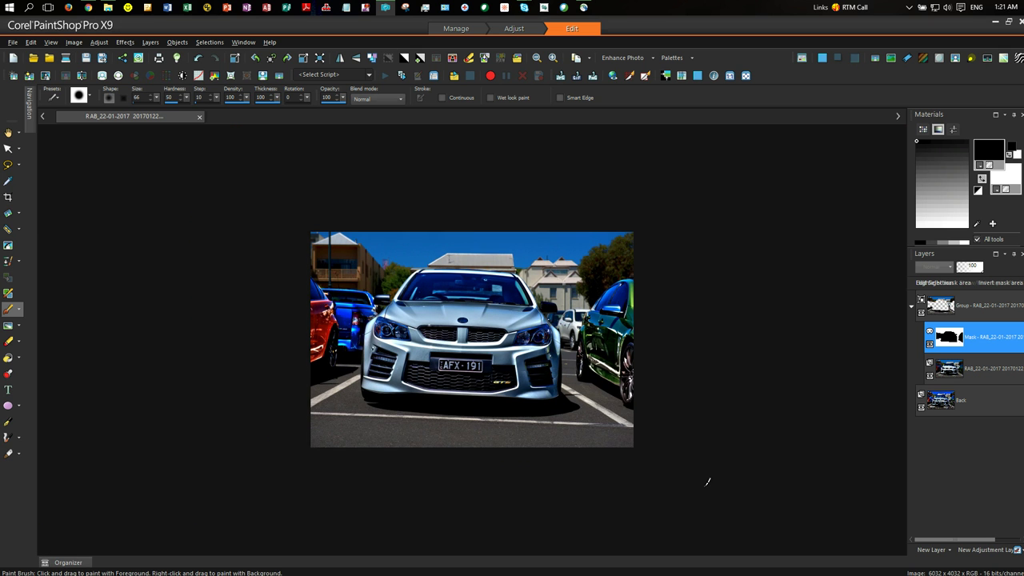
pyautogui.scroll(1, 500, 355)
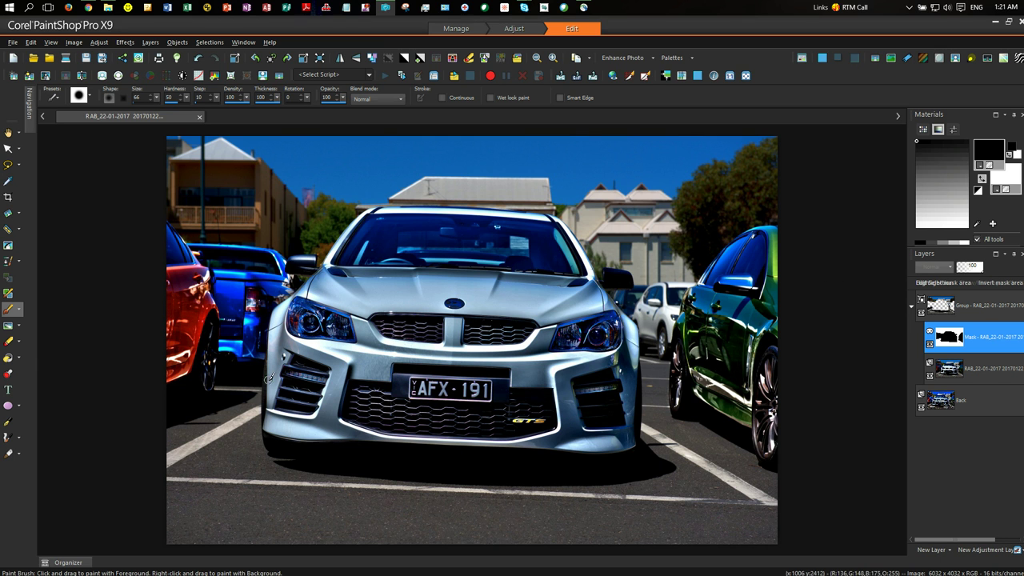
pyautogui.scroll(1, 269, 364)
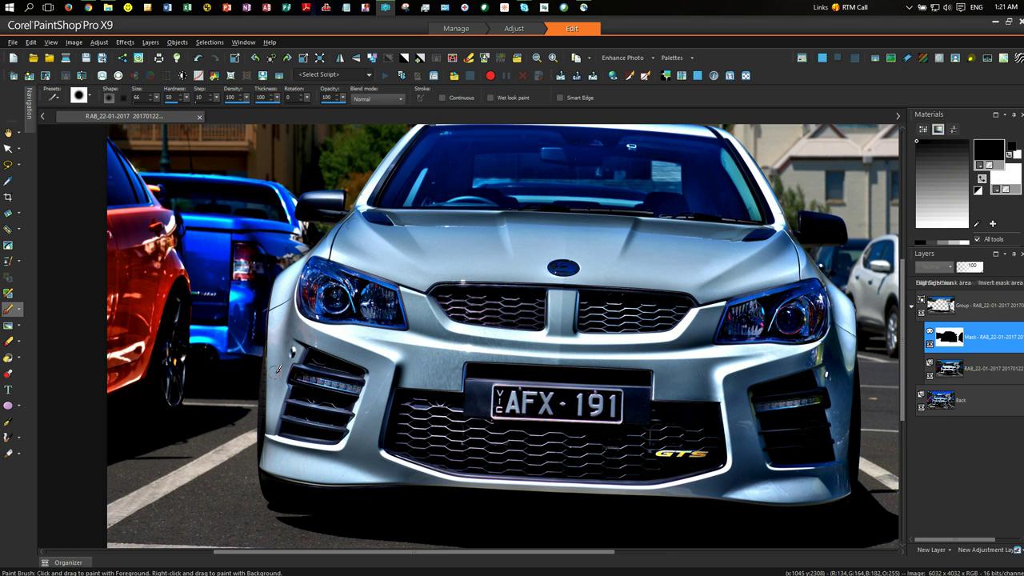
pyautogui.scroll(-2, 706, 379)
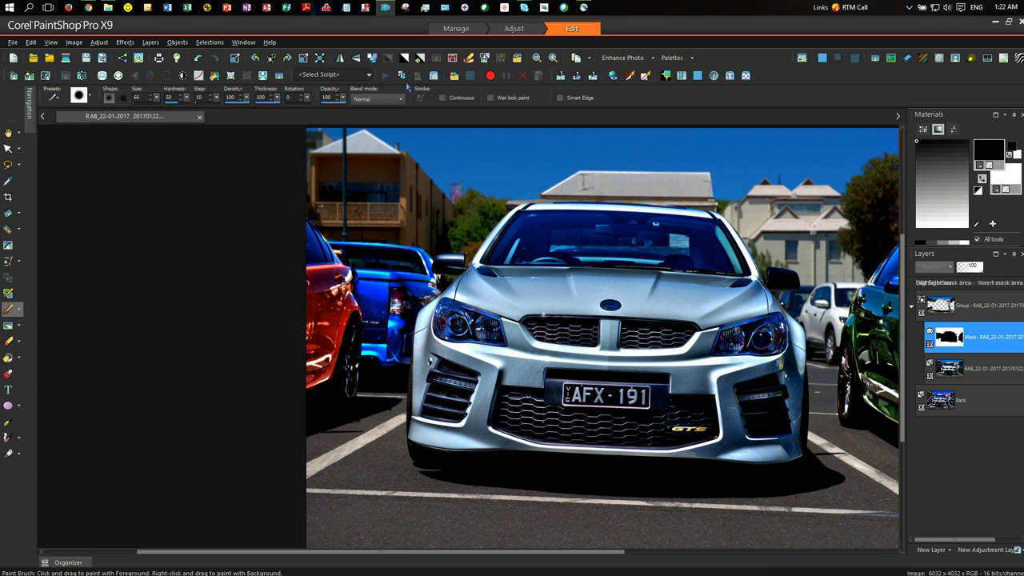
# Merge all layers, then straighten the photo 2.17° along the white parking line
pyautogui.click(372, 60)
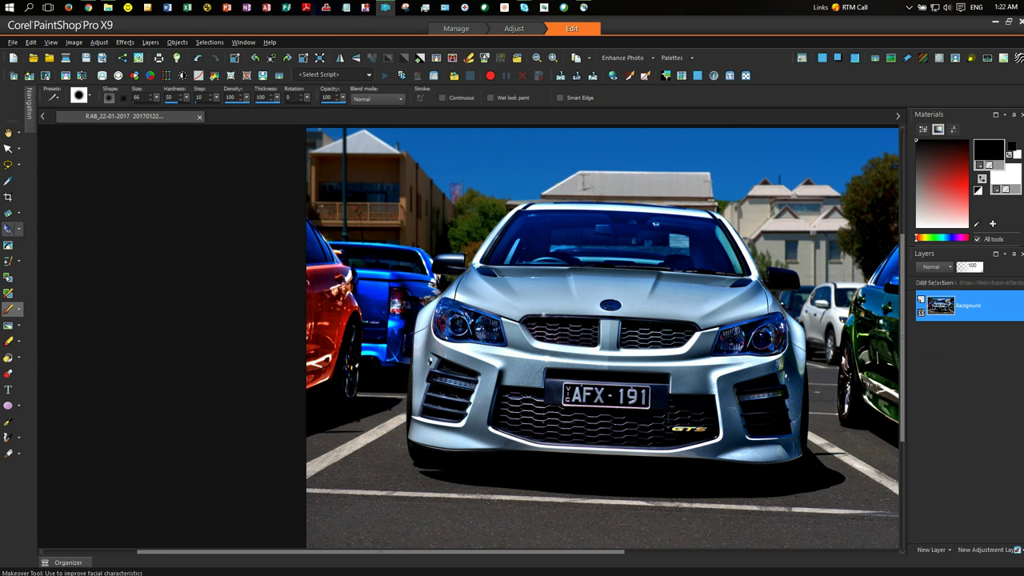
pyautogui.click(8, 213)
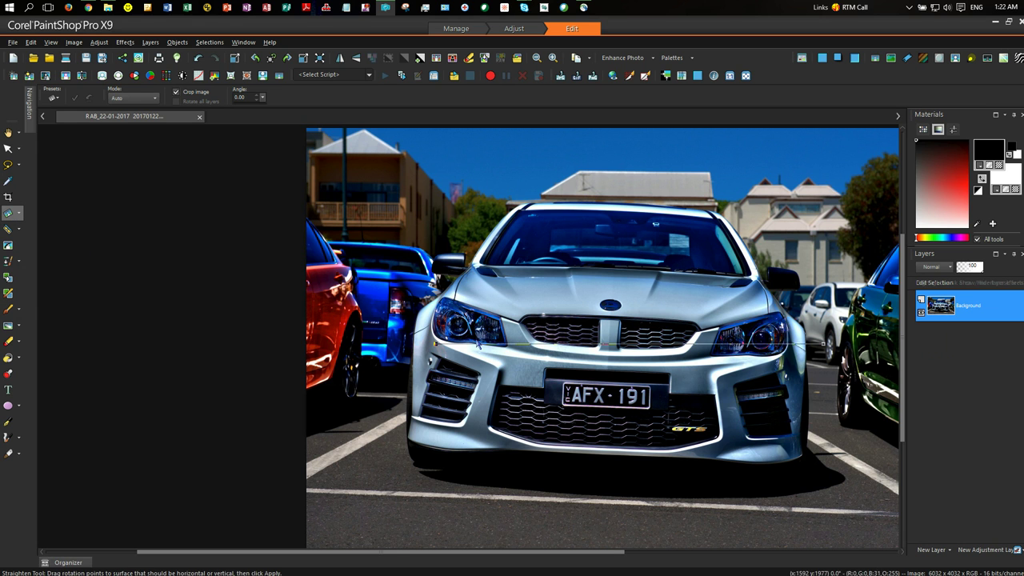
pyautogui.moveTo(435, 343); pyautogui.dragTo(344, 493)
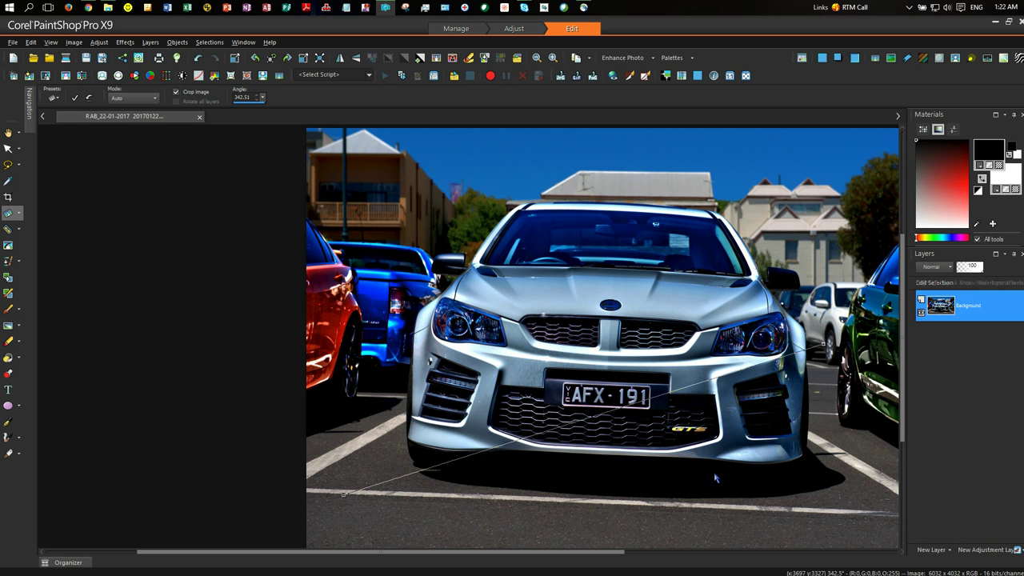
pyautogui.moveTo(823, 343); pyautogui.dragTo(869, 512)
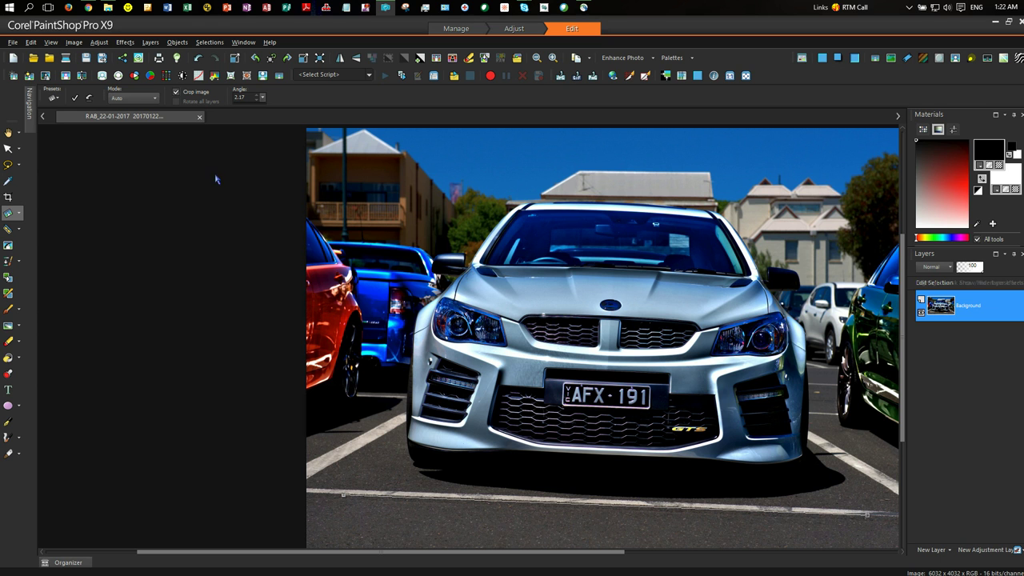
pyautogui.click(74, 98)
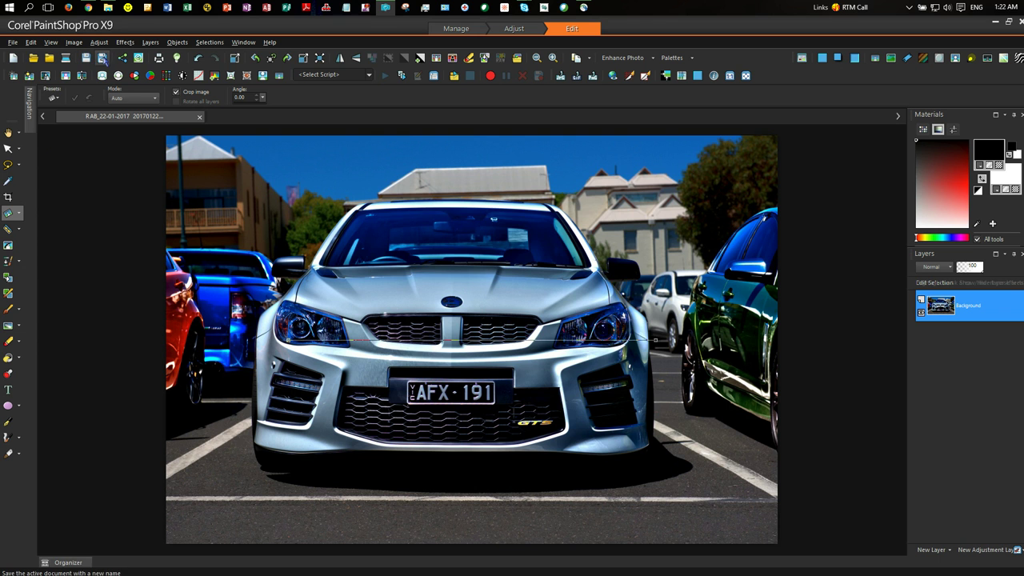
pyautogui.click(101, 57)
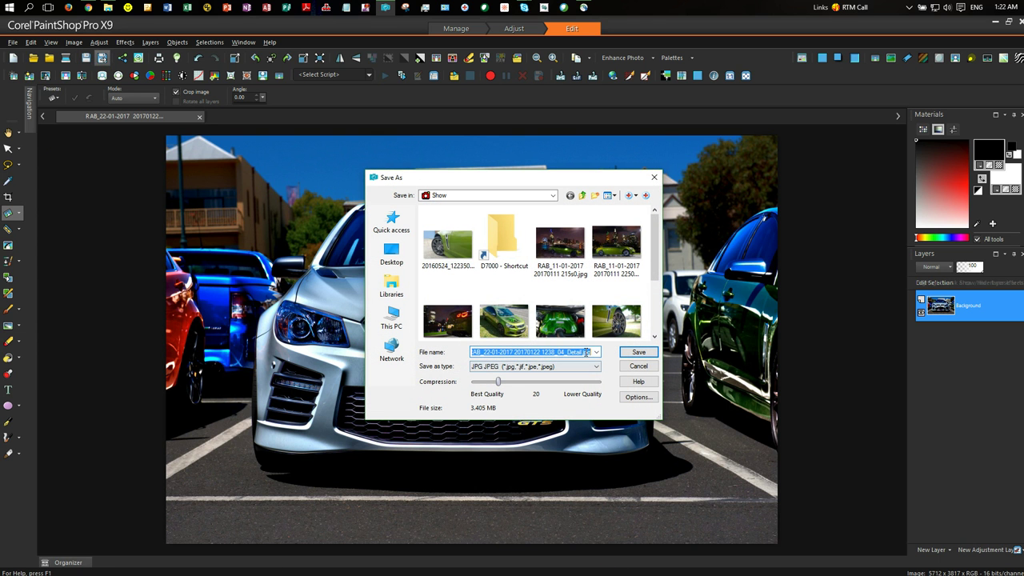
pyautogui.click(582, 352)
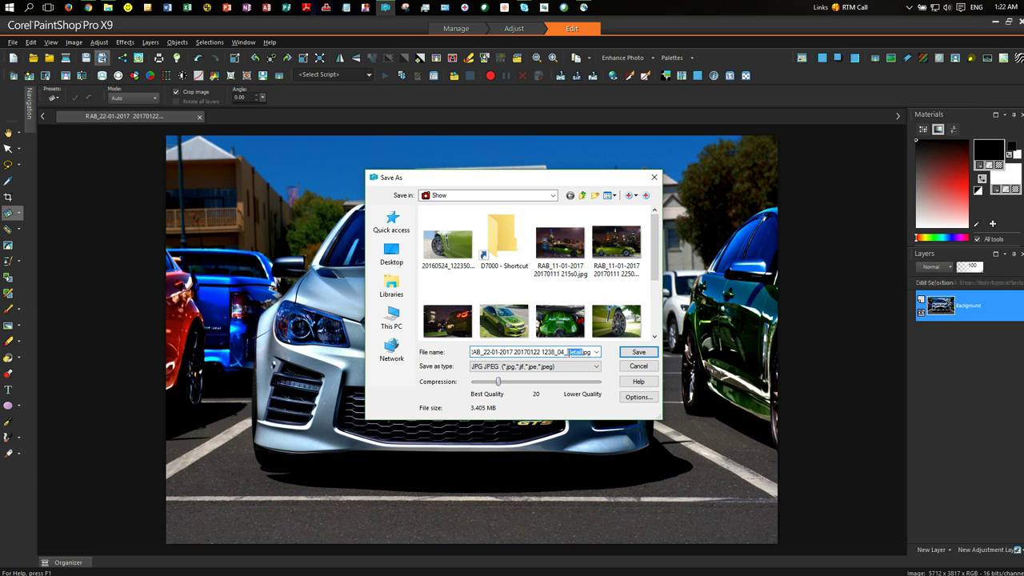
pyautogui.write('_HDR')
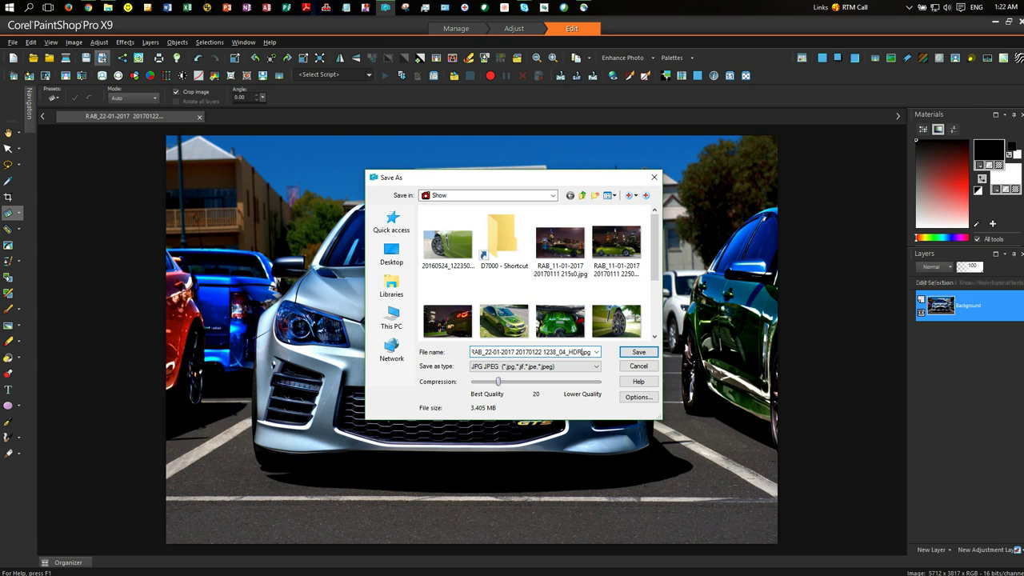
pyautogui.click(632, 353)
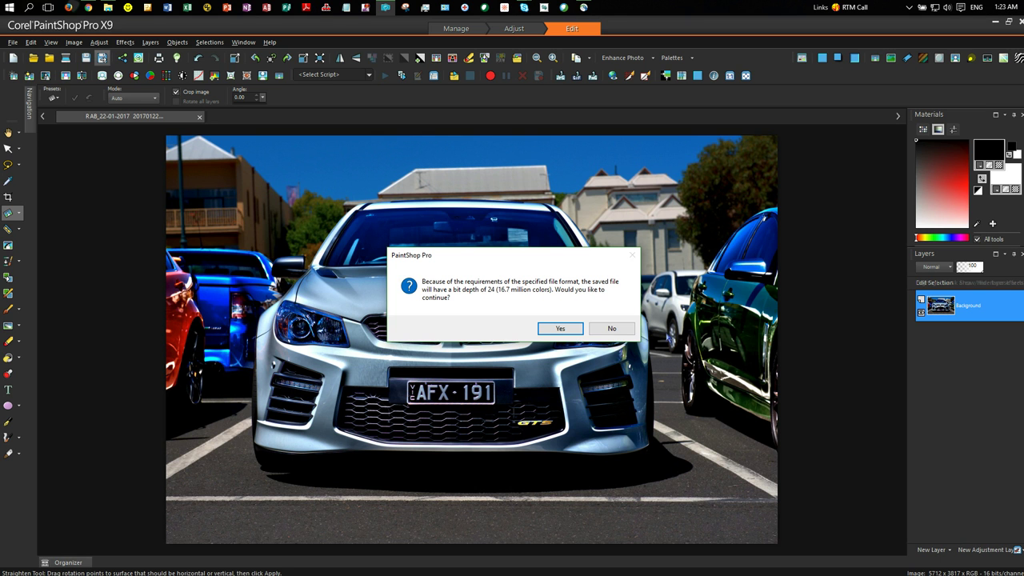
pyautogui.click(548, 334)
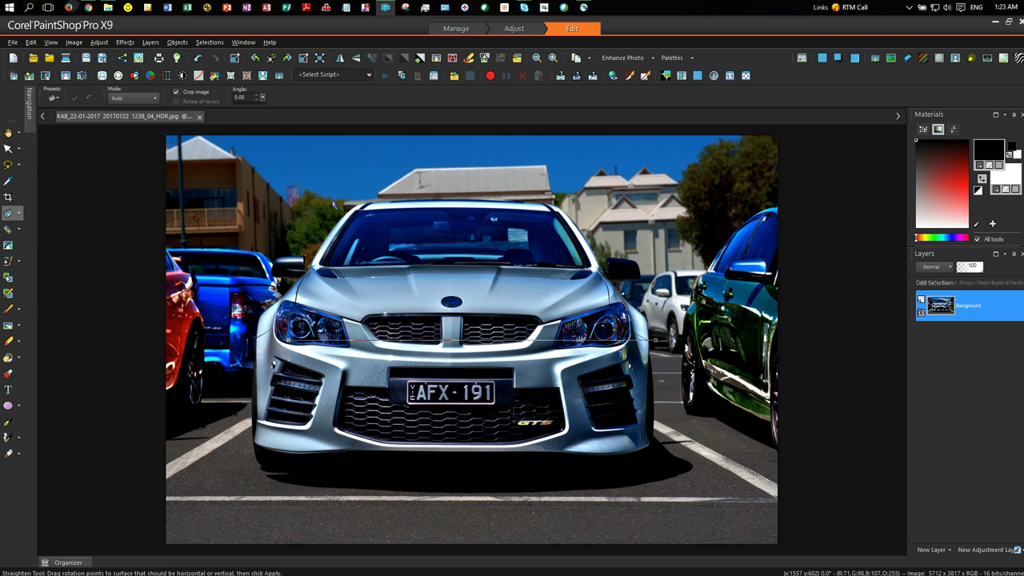
# Convert to 8 bits per channel and add the Last Used RABSP visible watermark in the lower-right
pyautogui.click(74, 41)
pyautogui.moveTo(123, 411)
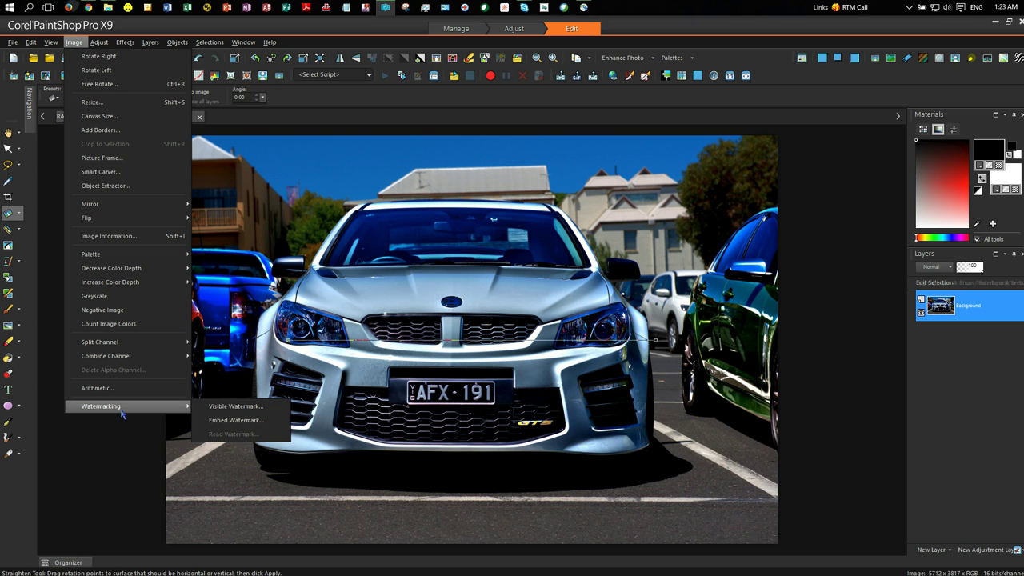
pyautogui.click(219, 407)
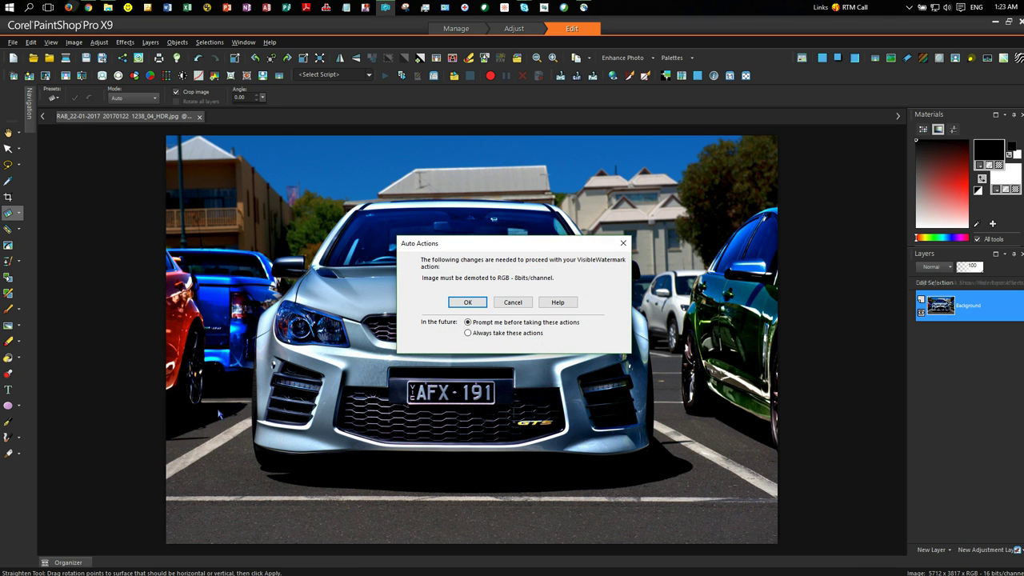
pyautogui.click(468, 303)
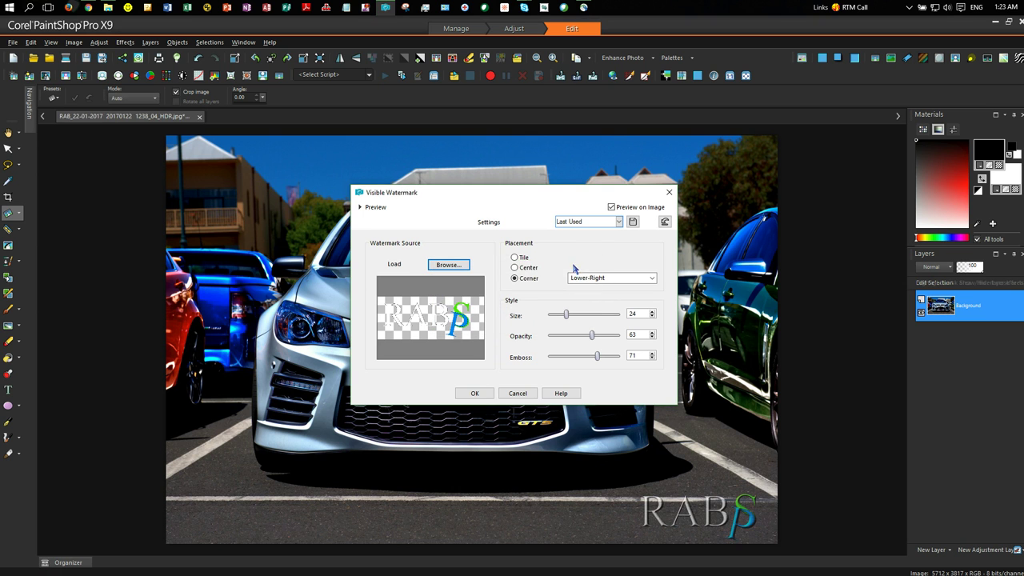
pyautogui.click(620, 224)
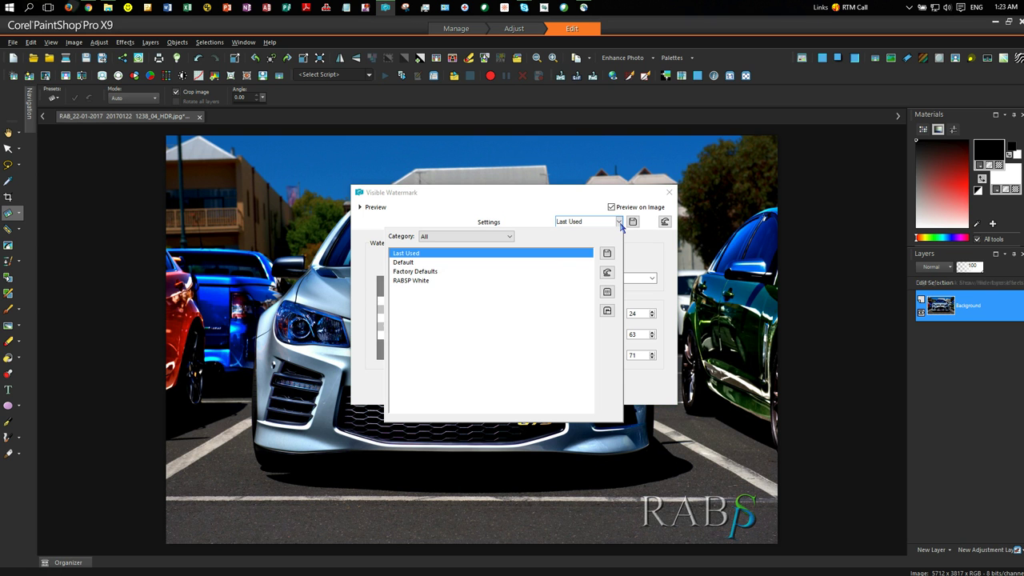
pyautogui.click(620, 225)
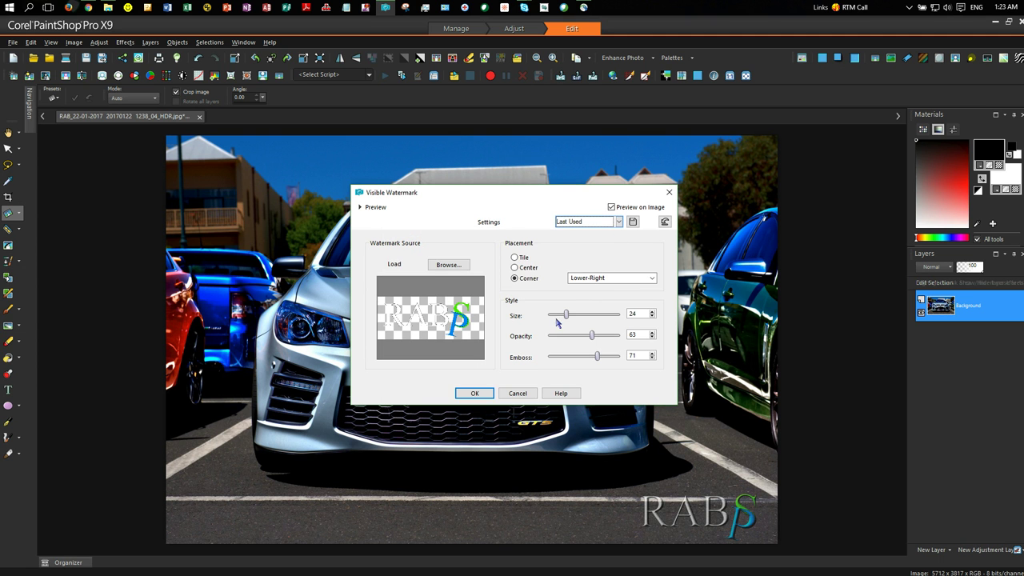
pyautogui.click(472, 393)
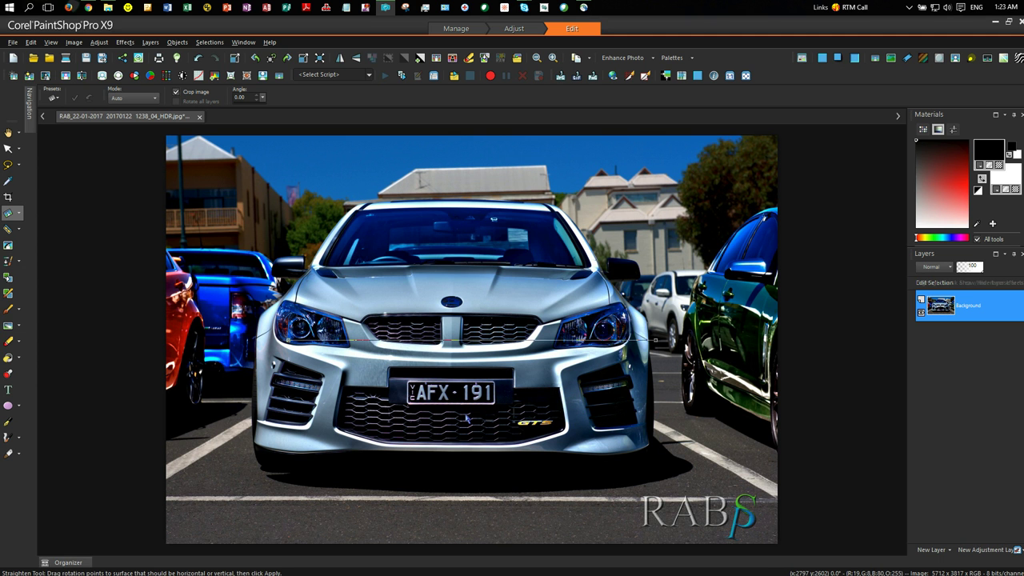
pyautogui.click(101, 58)
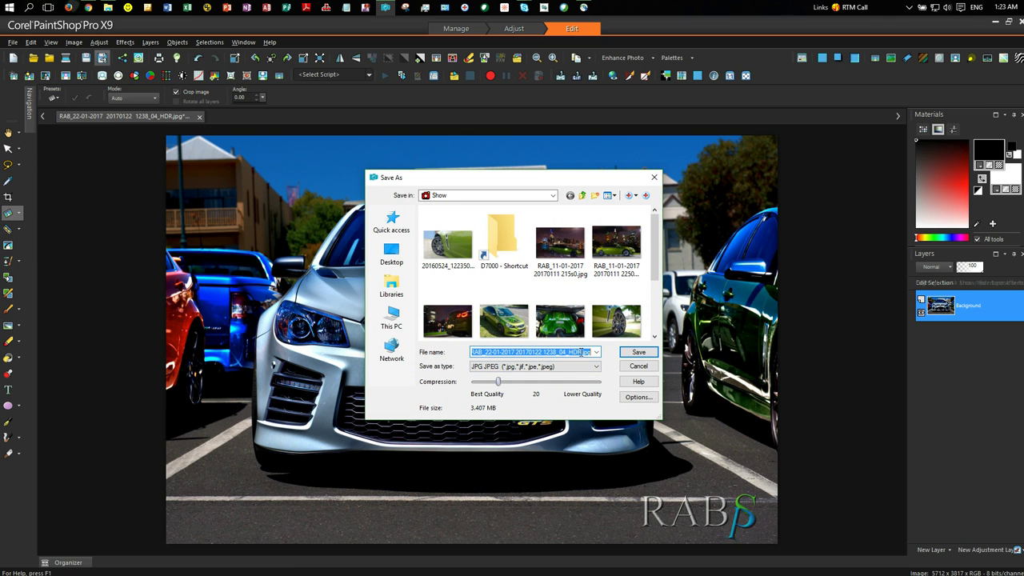
pyautogui.click(582, 352)
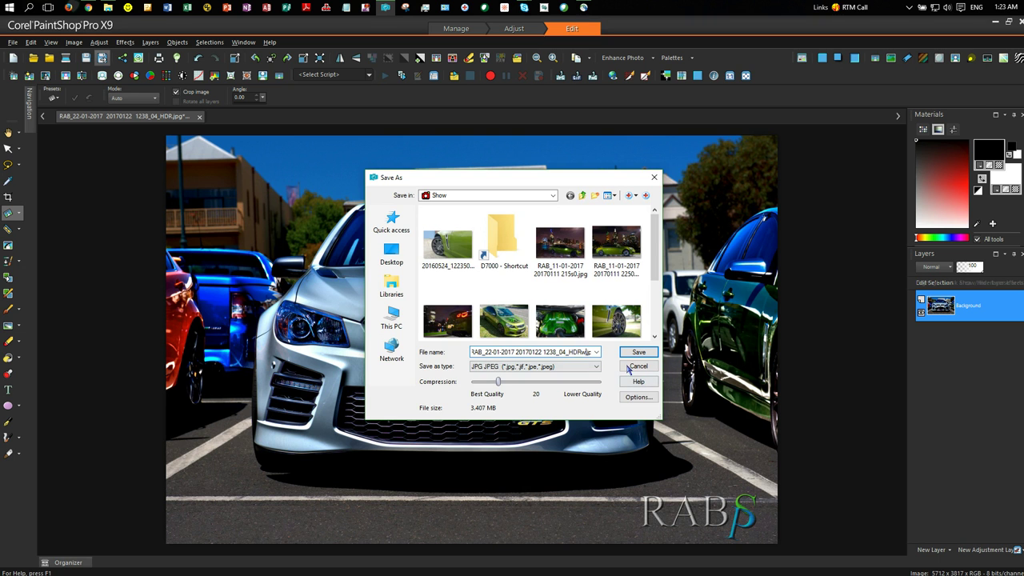
pyautogui.click(624, 354)
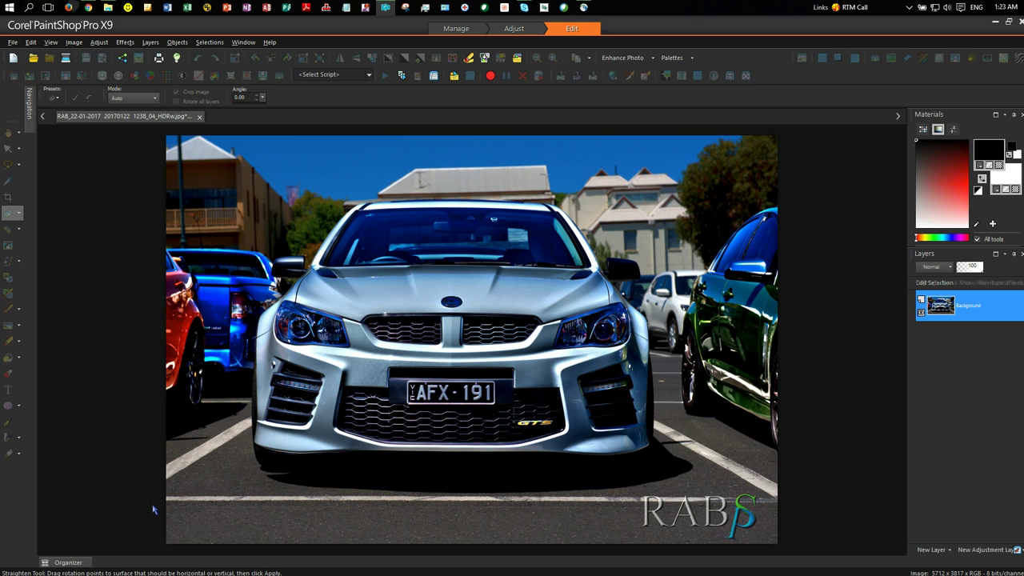